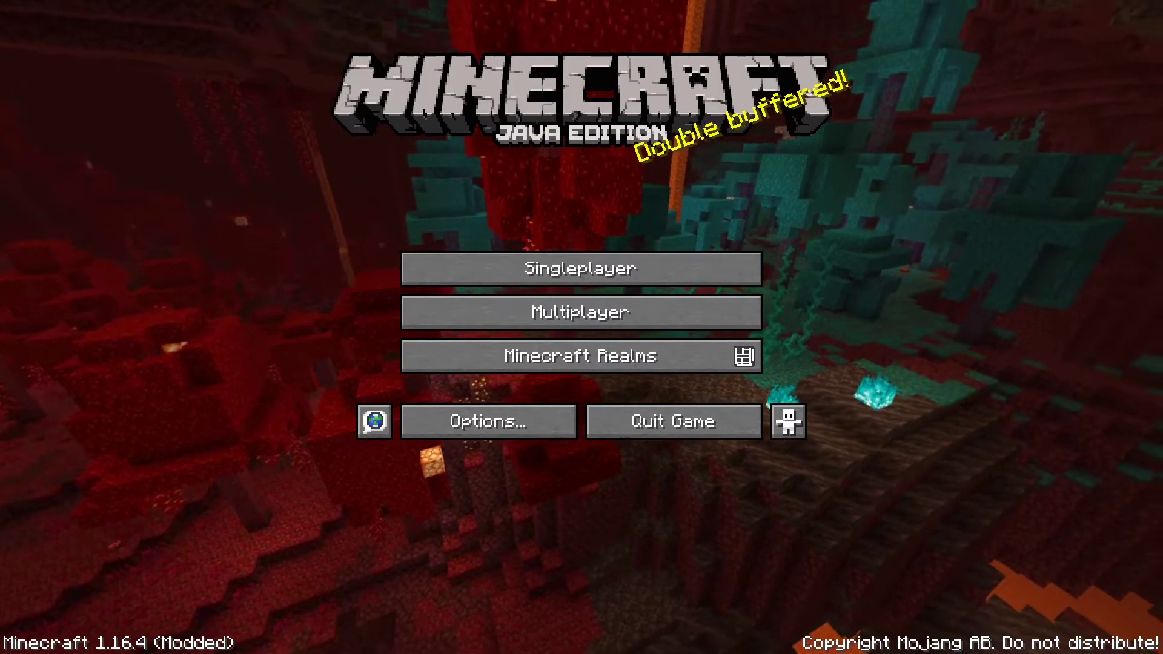
# Create a new Survival world named New World with Allow Cheats switched on.
pyautogui.click(516, 262)
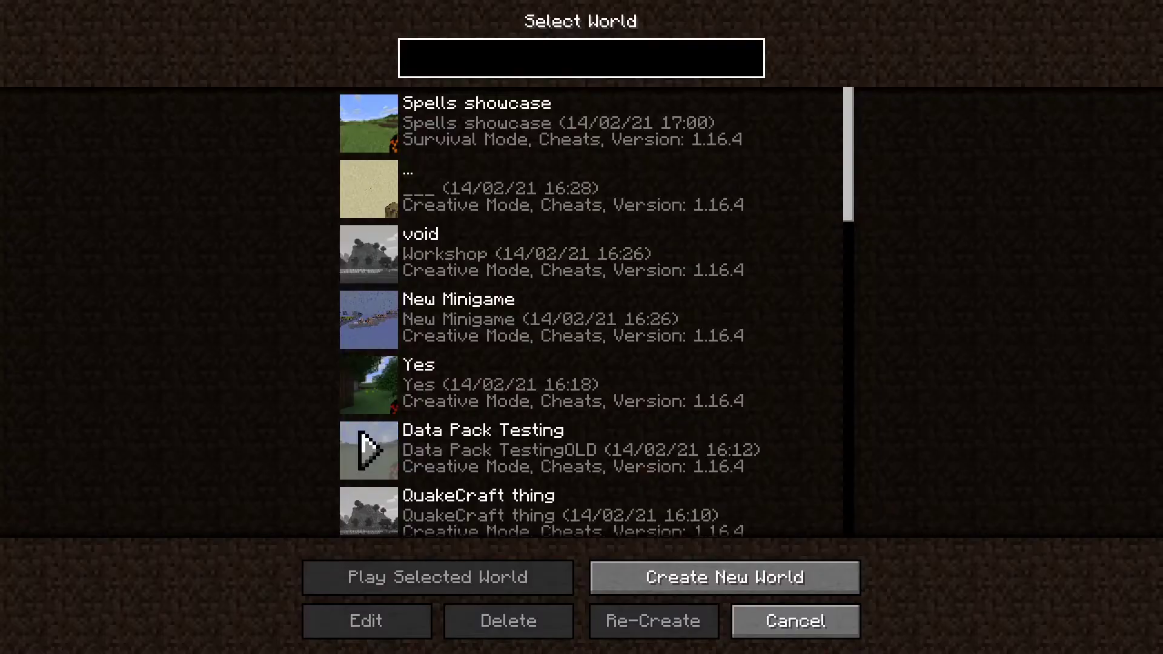
pyautogui.click(723, 577)
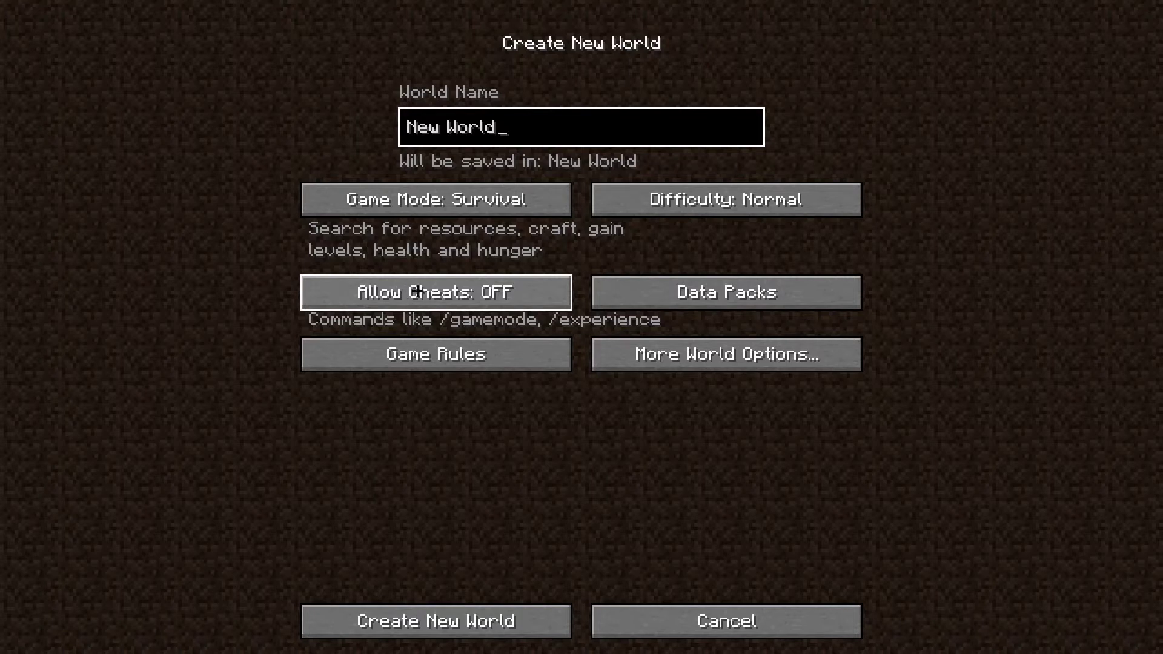
pyautogui.click(484, 293)
pyautogui.click(475, 609)
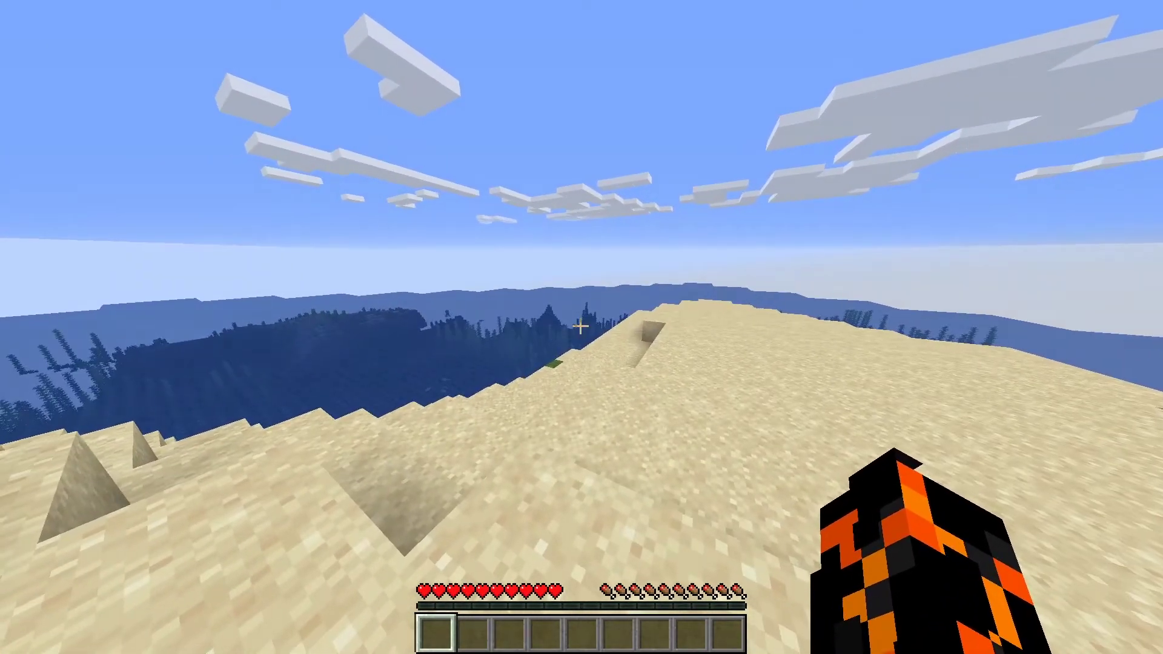
# Run /datapack list and review the chat output showing only the vanilla pack enabled.
pyautogui.press('/')
pyautogui.write('datapack')
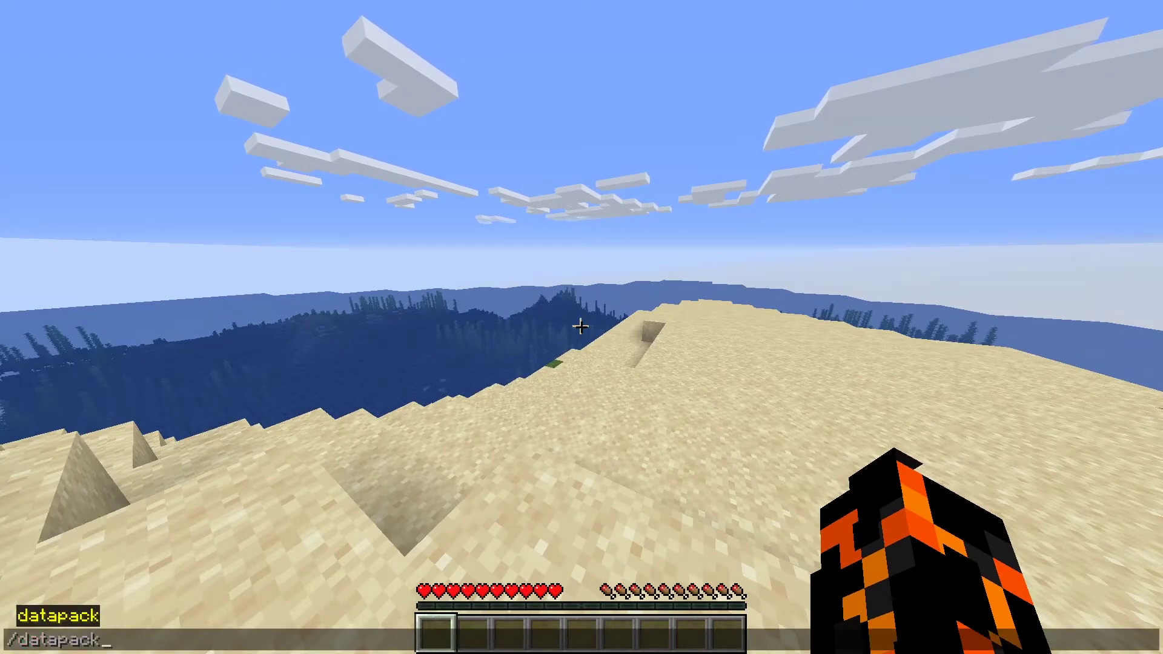
pyautogui.press('Tab')
pyautogui.press('Tab')
pyautogui.press('Tab')
pyautogui.press('Return')
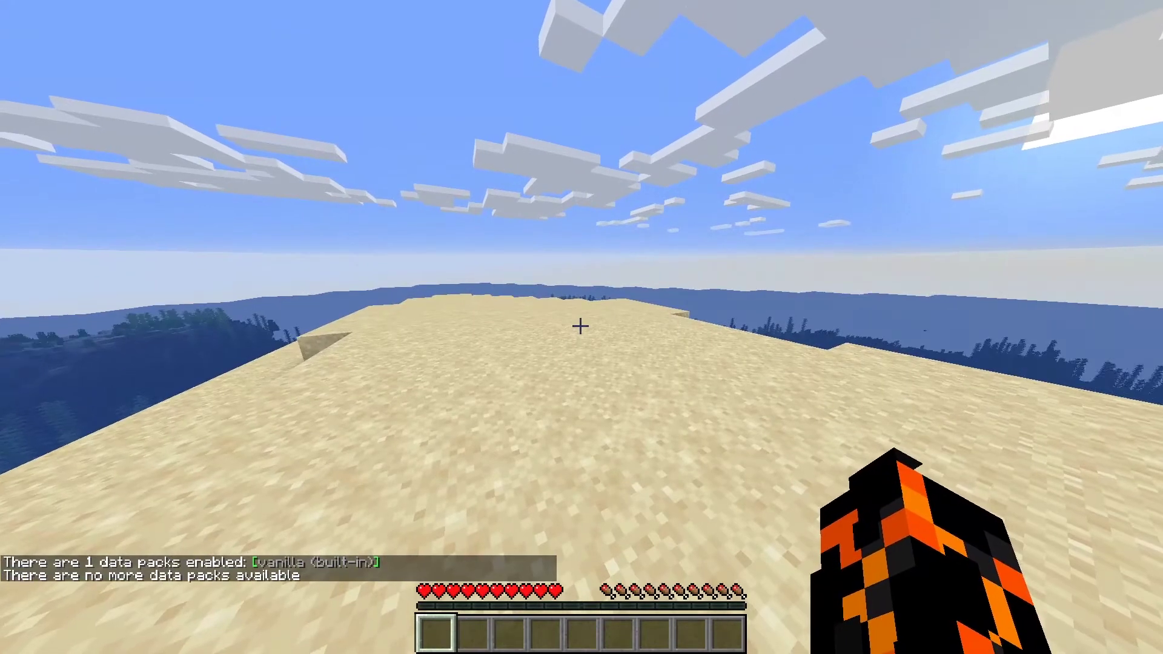
pyautogui.press('t')
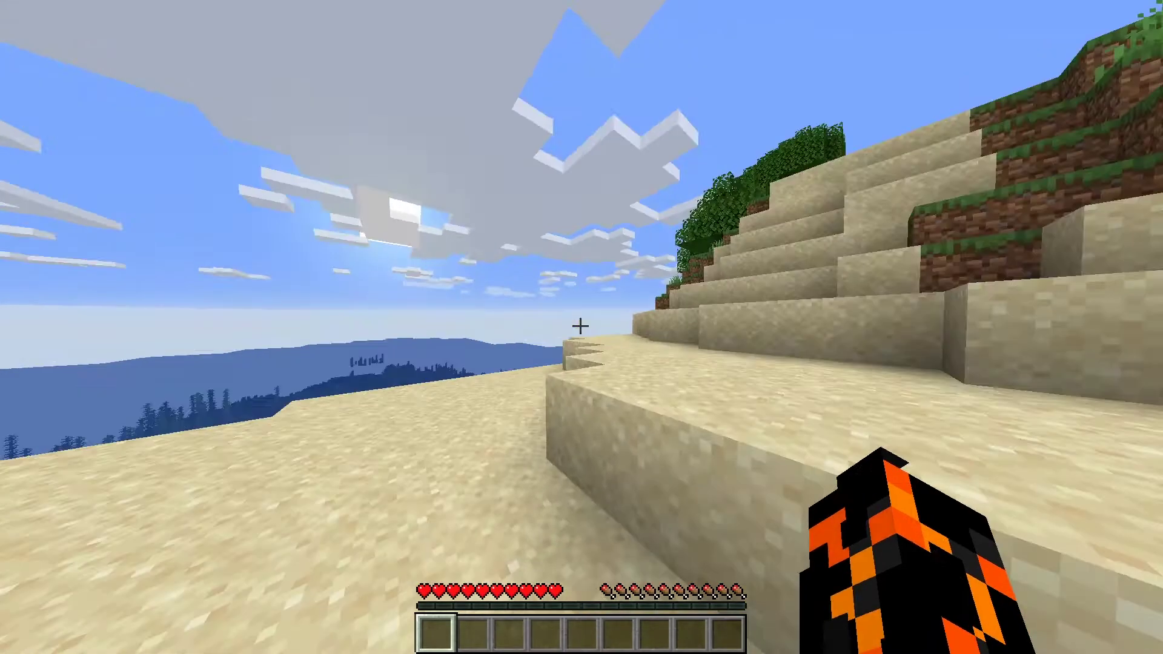
pyautogui.press('w')
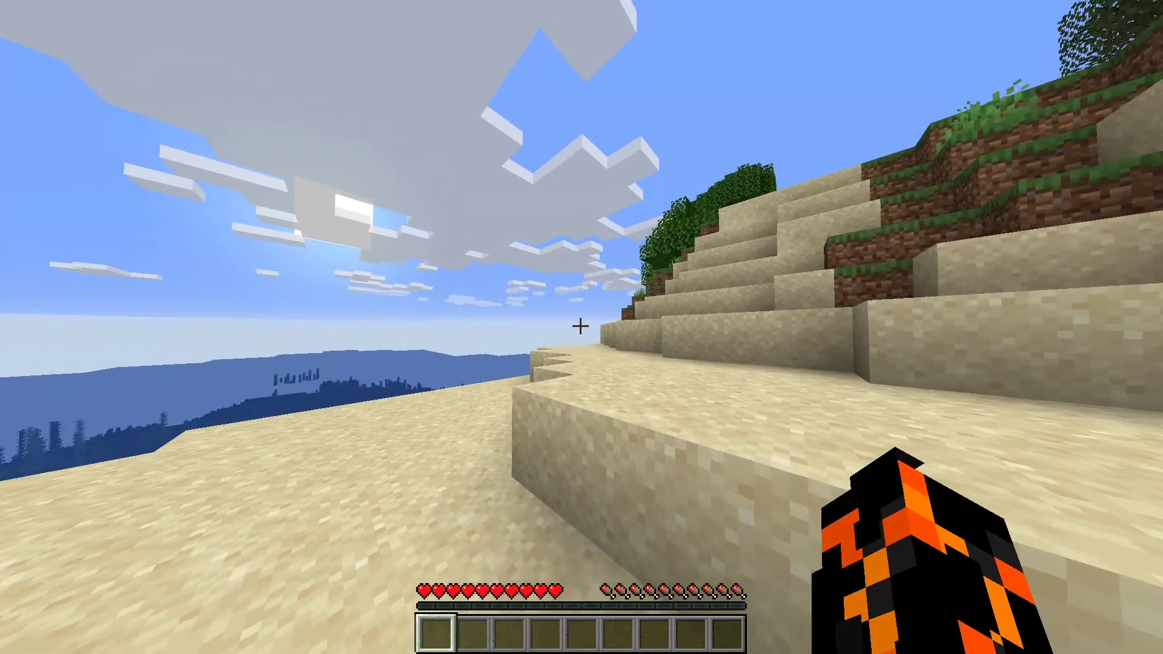
pyautogui.press('t')
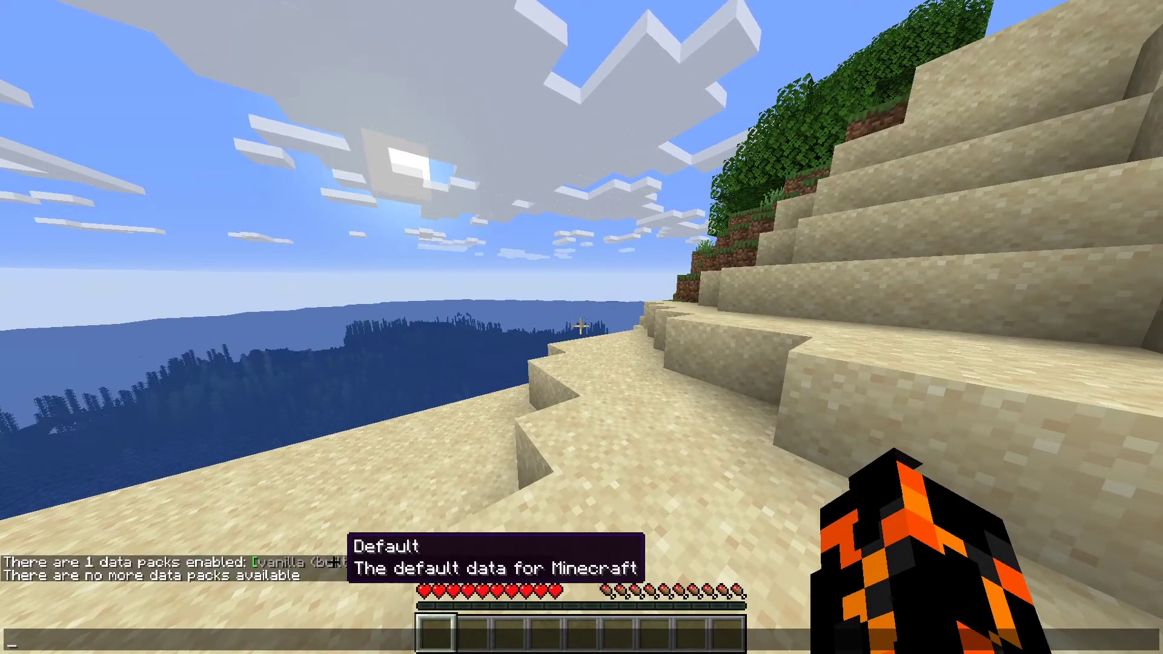
pyautogui.press('Escape')
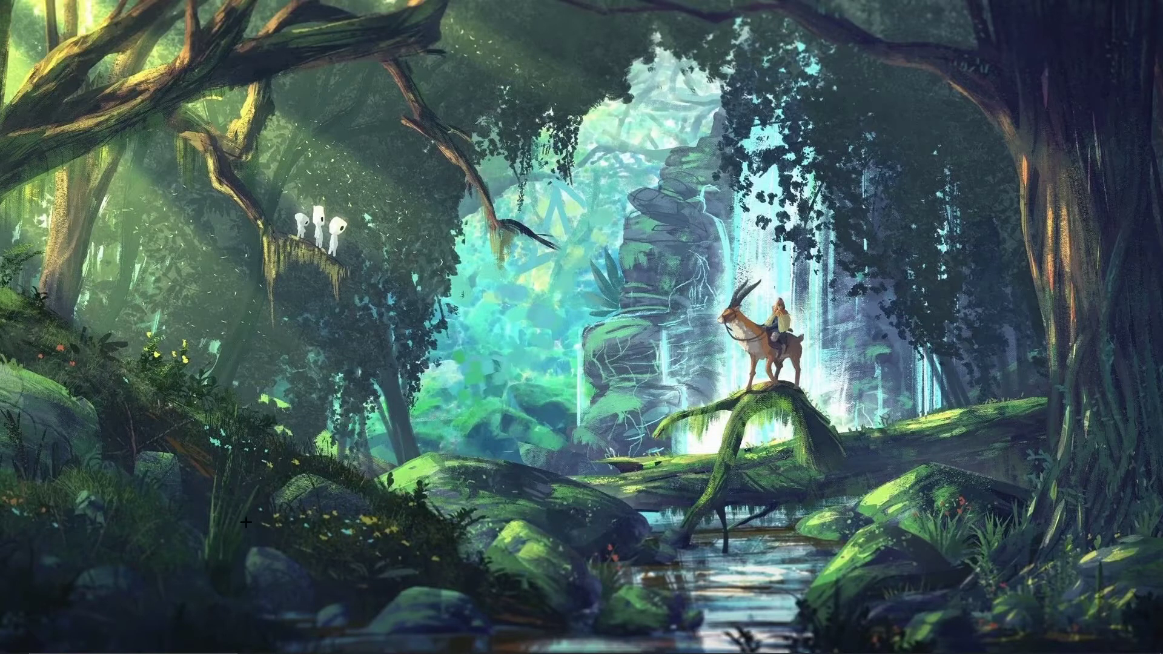
# Open the %appdata% folder through the Windows Run dialog.
pyautogui.click(155, 648)
pyautogui.write('run')
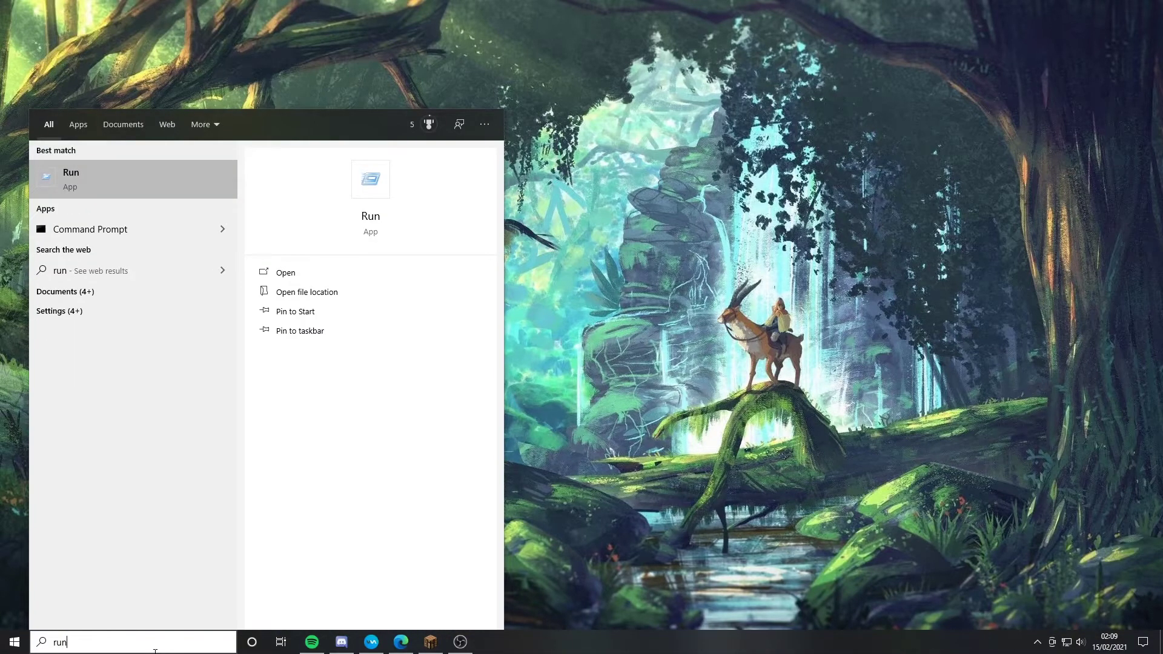
pyautogui.press('Return')
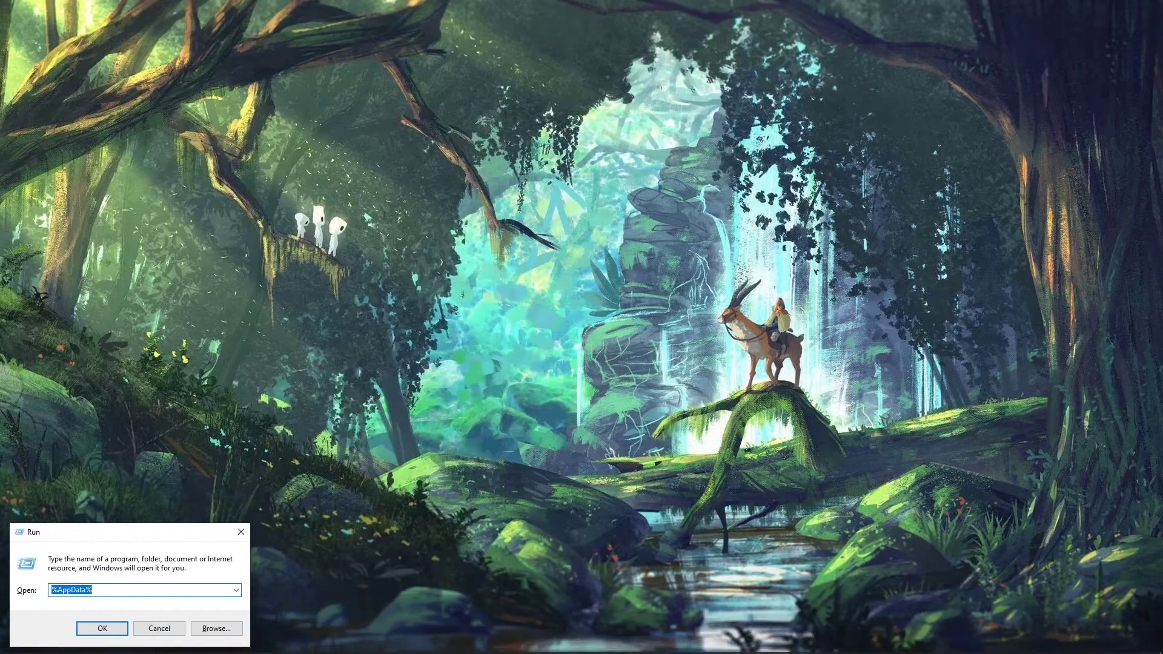
pyautogui.write('%')
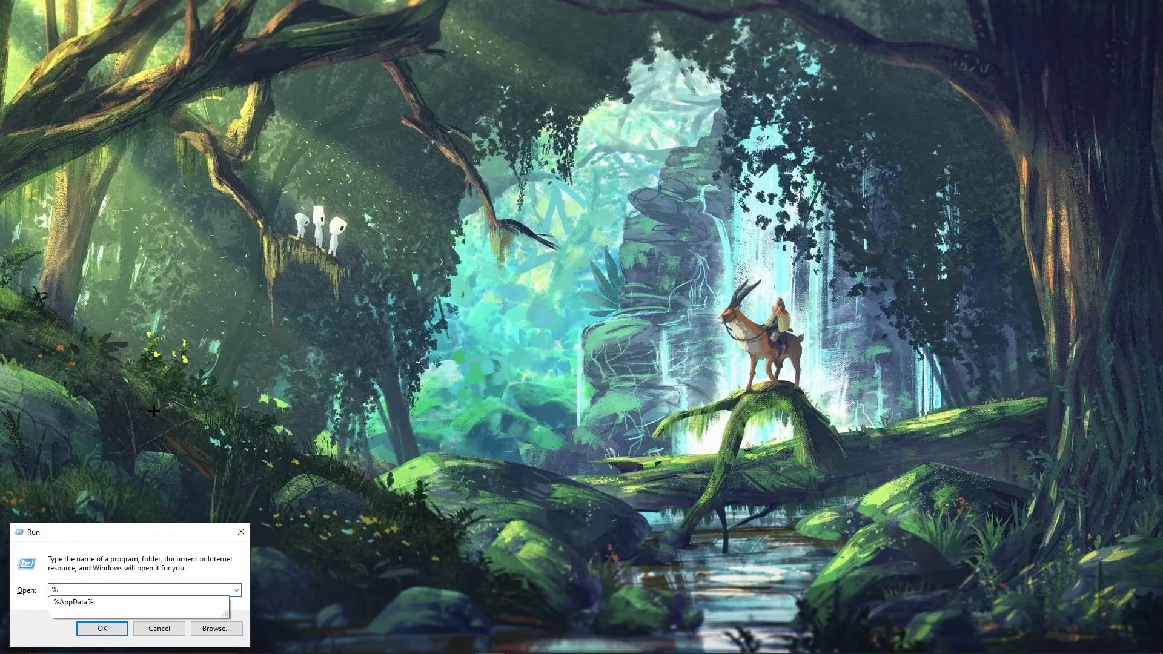
pyautogui.write('appdata%')
pyautogui.press('Return')
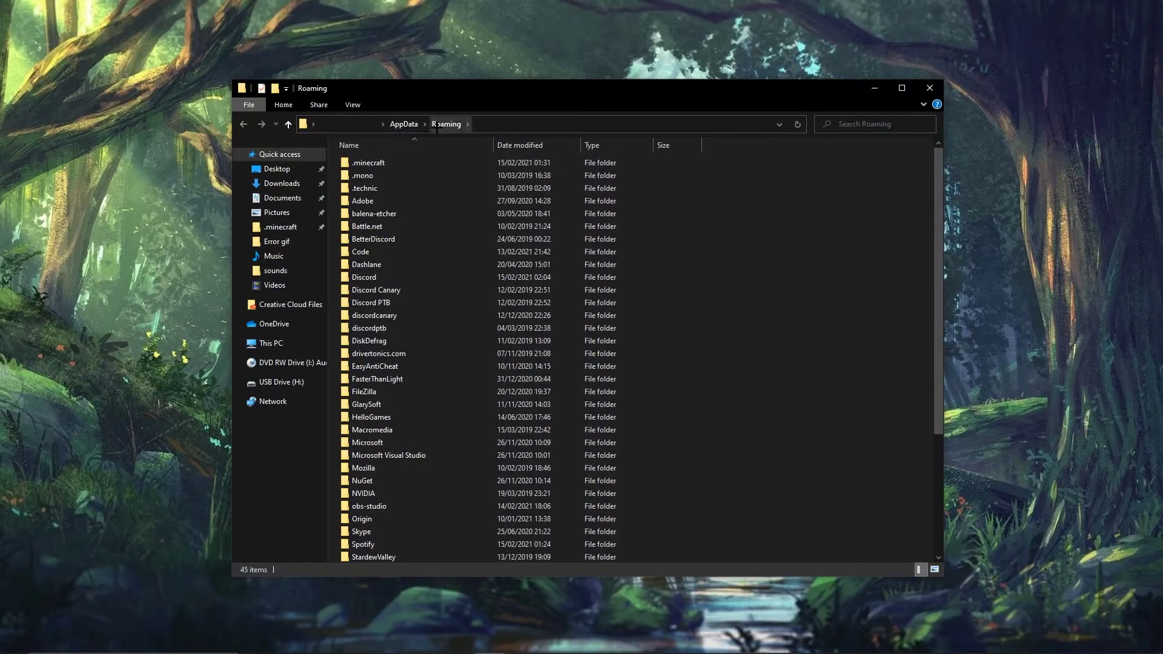
# Navigate Roaming > .minecraft > saves > New World > datapacks in File Explorer.
pyautogui.click(400, 124)
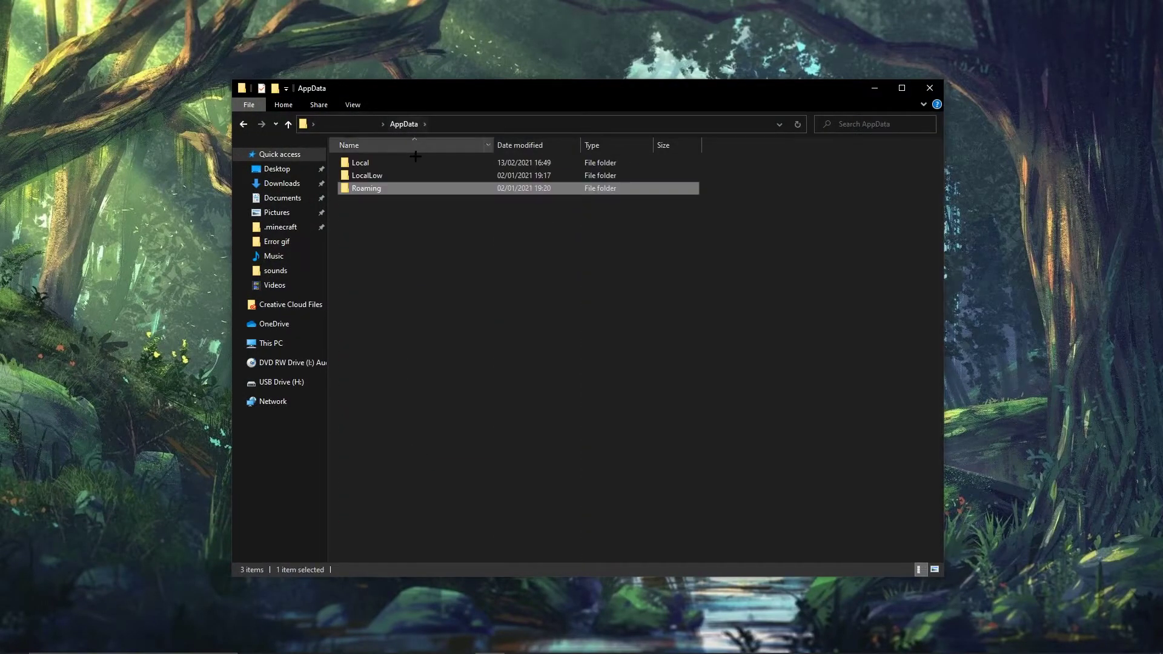
pyautogui.doubleClick(416, 189)
pyautogui.doubleClick(398, 162)
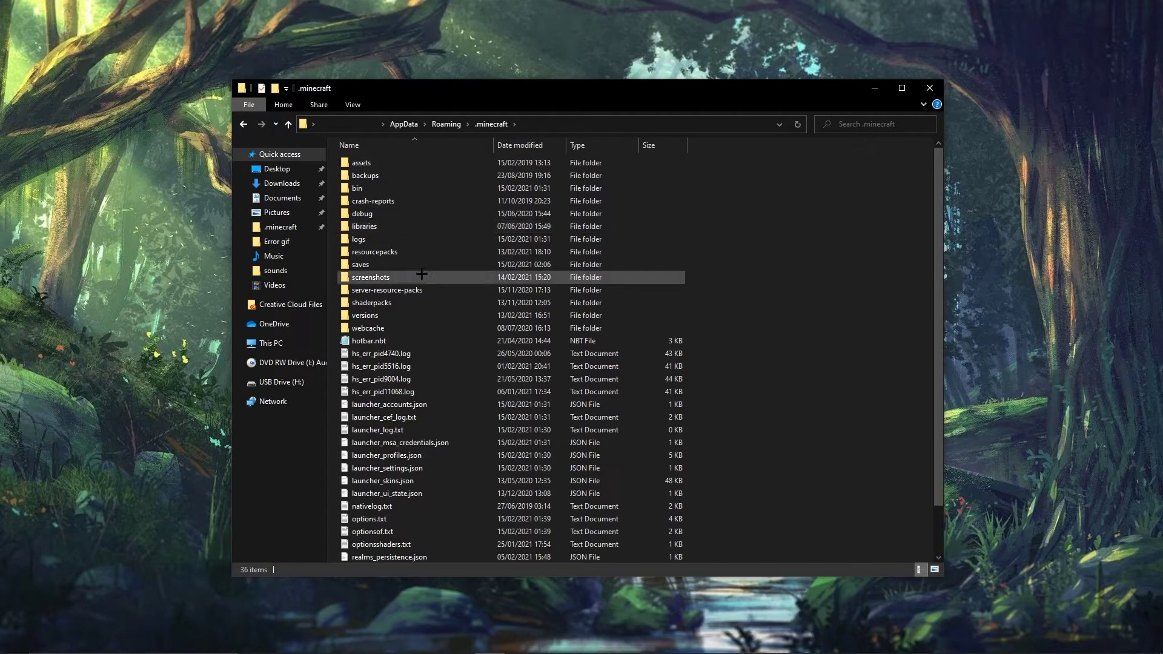
pyautogui.doubleClick(421, 265)
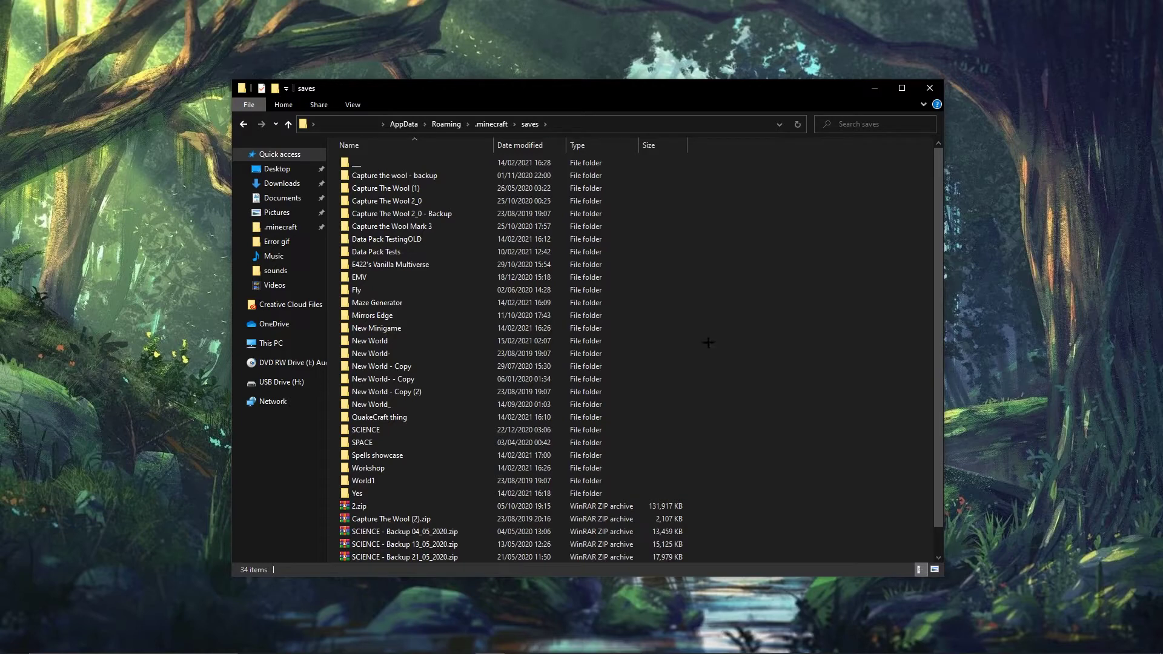
pyautogui.doubleClick(412, 339)
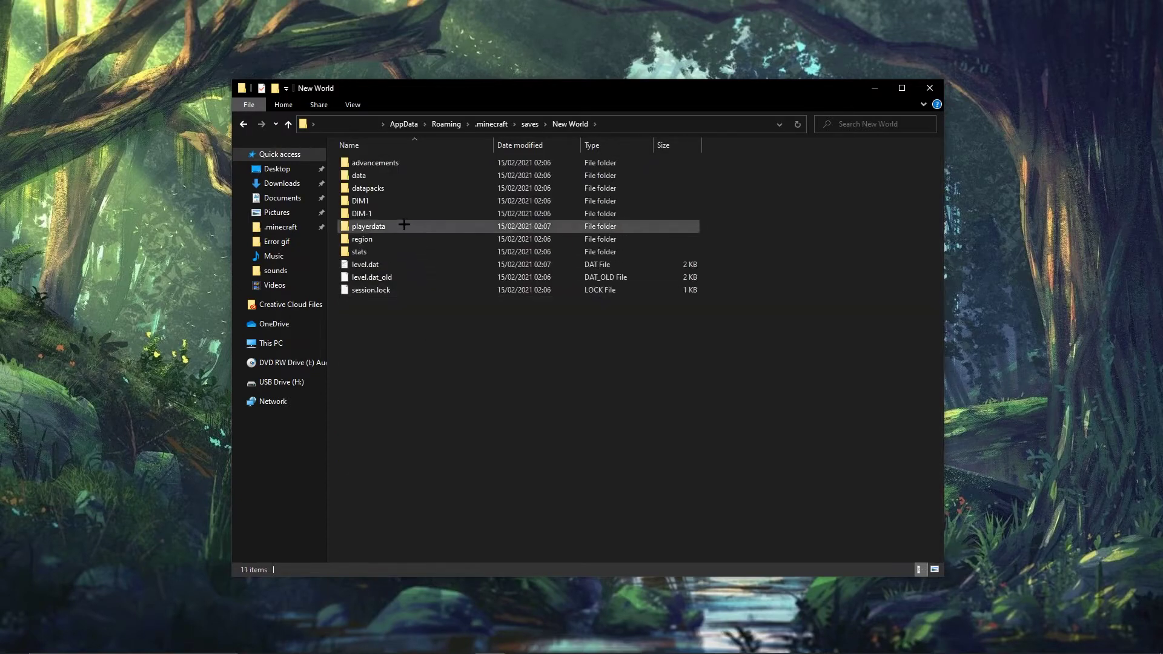
pyautogui.doubleClick(404, 188)
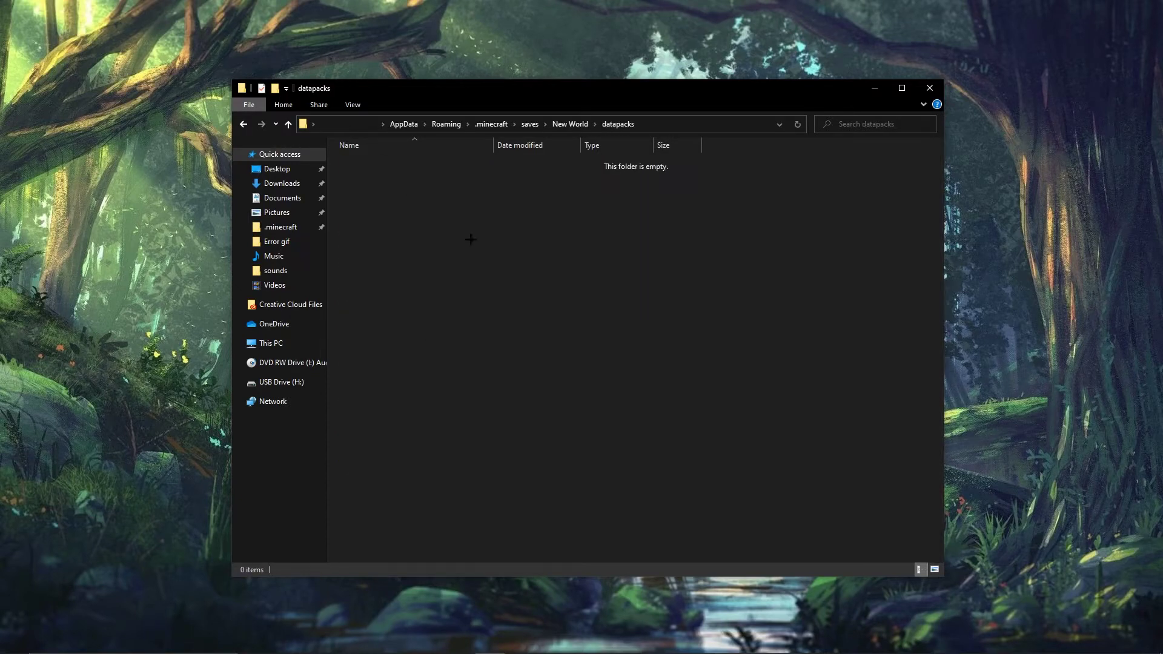
pyautogui.moveTo(378, 173); pyautogui.dragTo(699, 465)
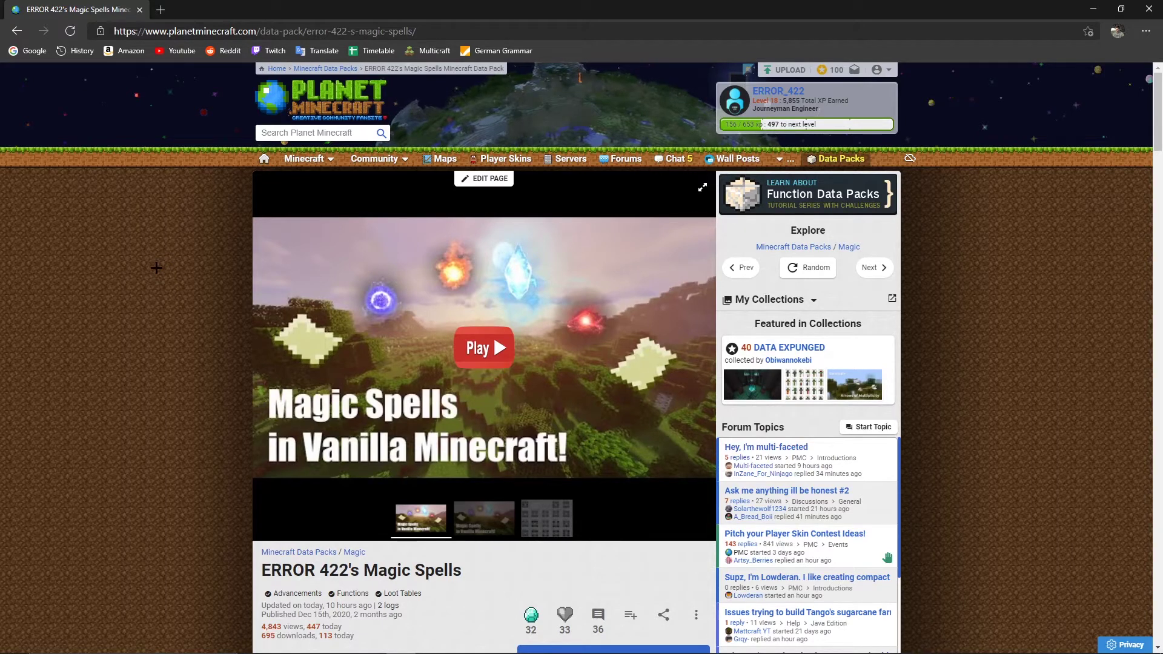
# Download the Magic Spells data pack zip from Planet Minecraft, bringing up its Save As dialog.
pyautogui.scroll(-3, 145, 268)
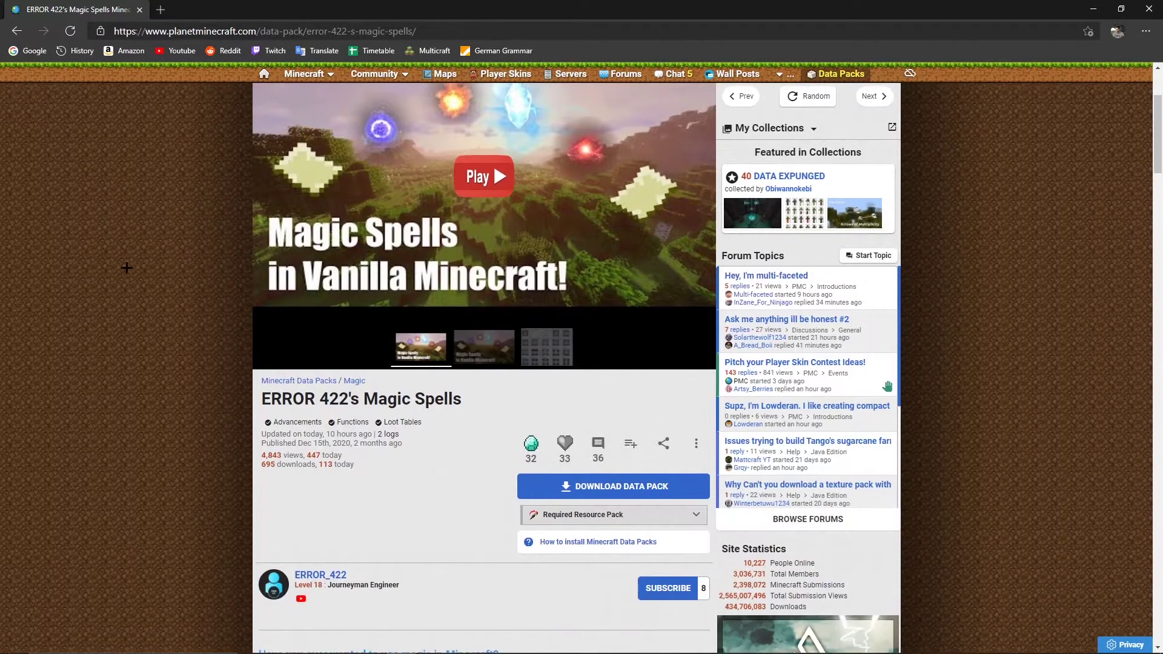
pyautogui.click(615, 480)
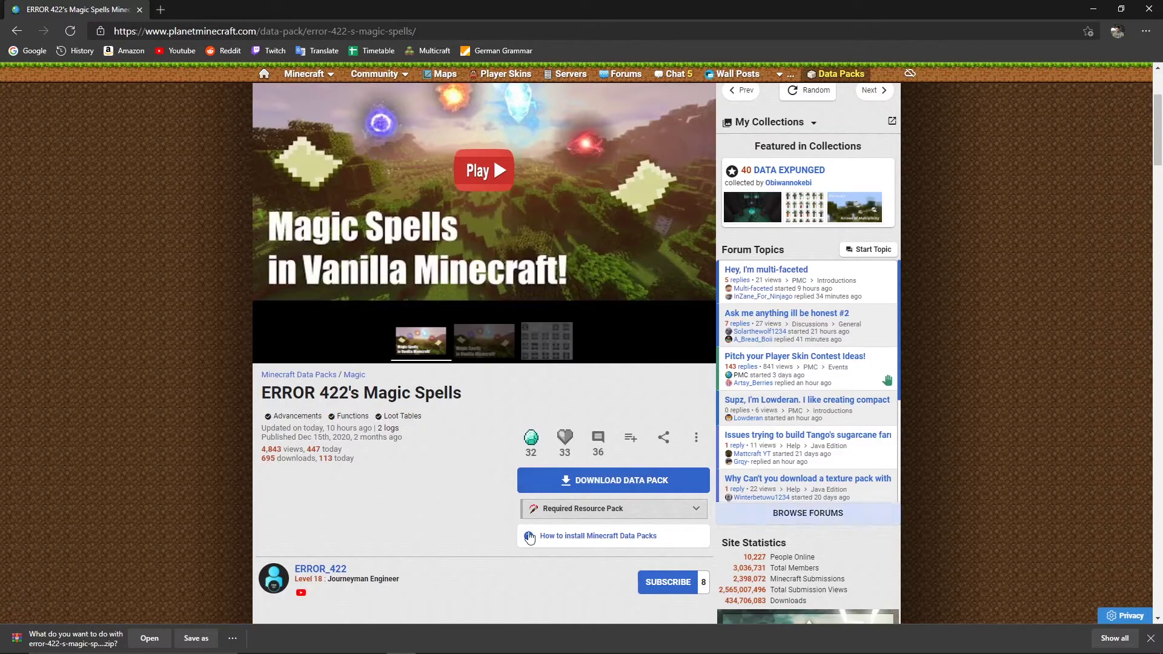
pyautogui.click(189, 637)
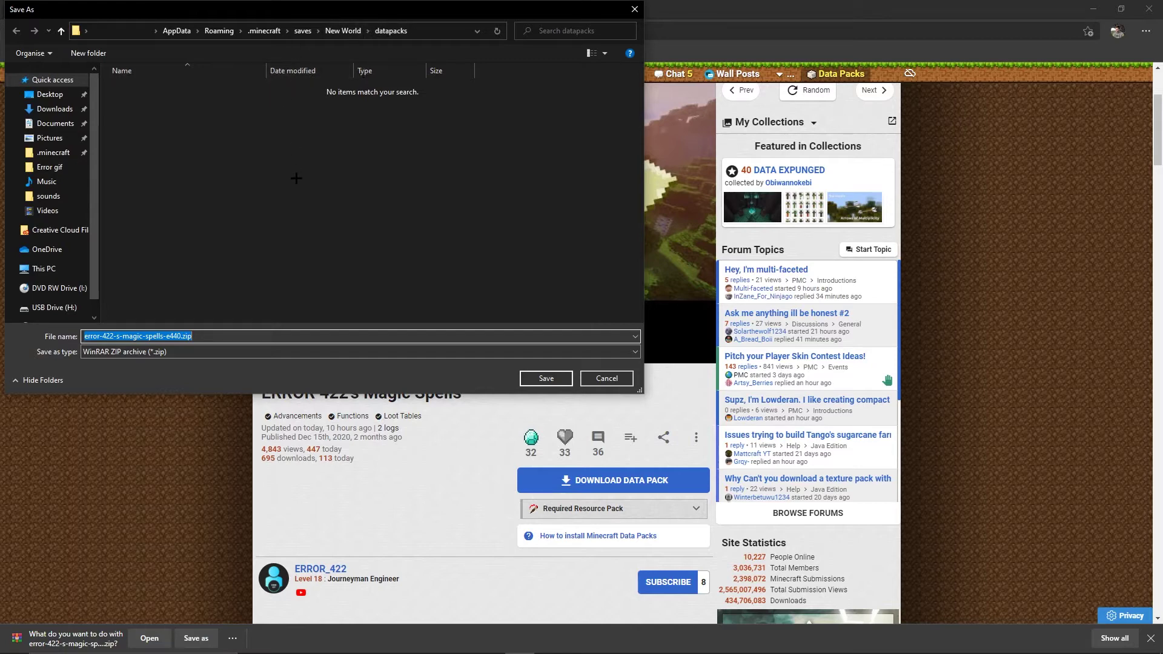
pyautogui.click(490, 651)
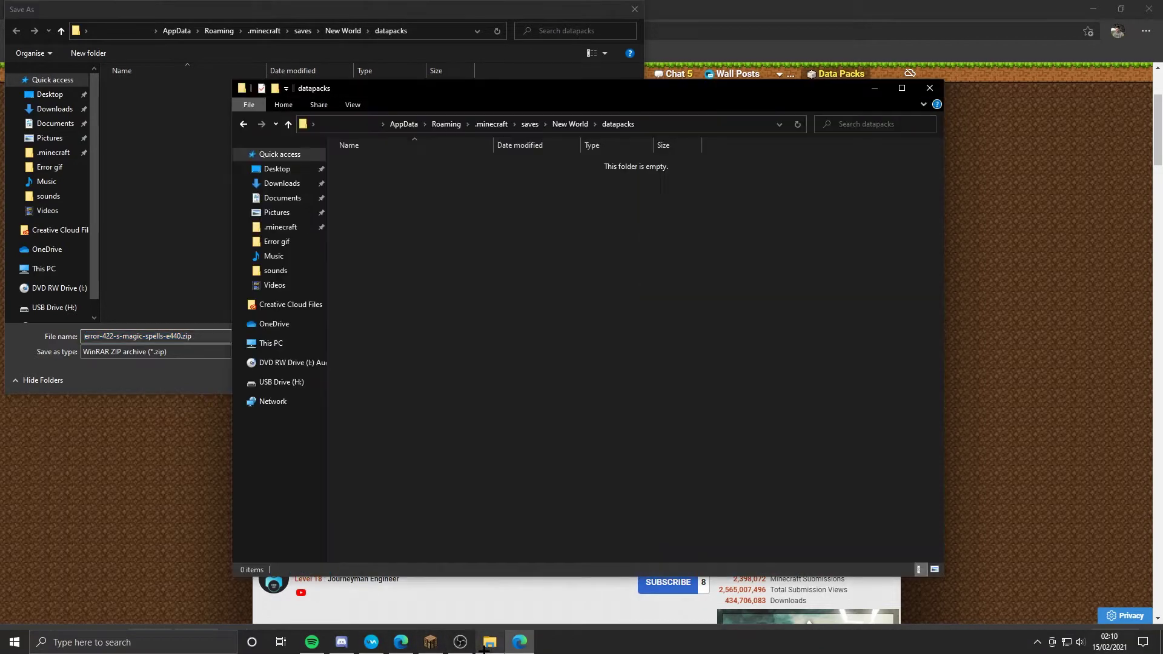
pyautogui.click(142, 165)
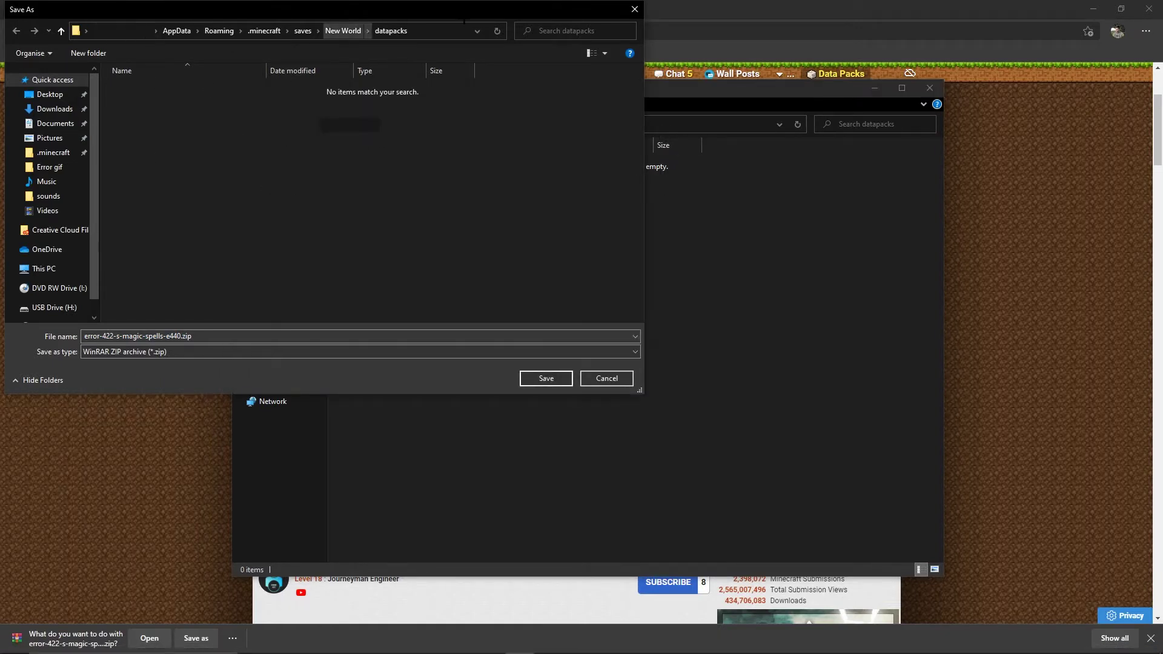
# Copy the datapacks folder path into the Save As dialog and save the zip there.
pyautogui.click(787, 302)
pyautogui.click(654, 120)
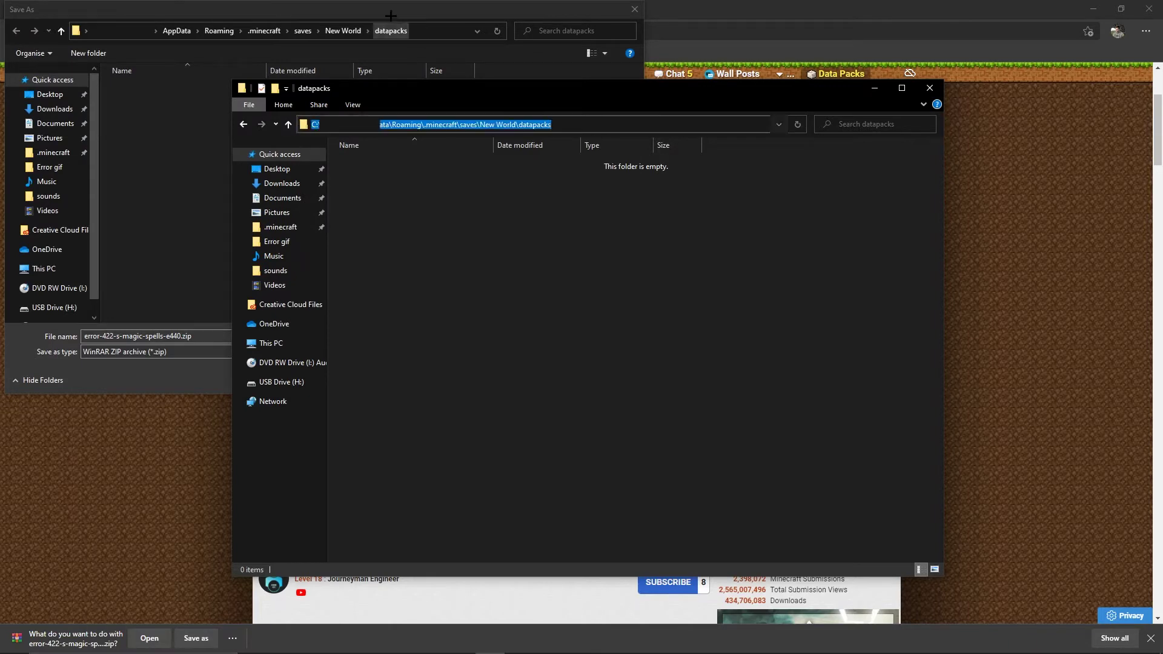
pyautogui.click(433, 31)
pyautogui.hotkey('ctrl', 'v')
pyautogui.press('Return')
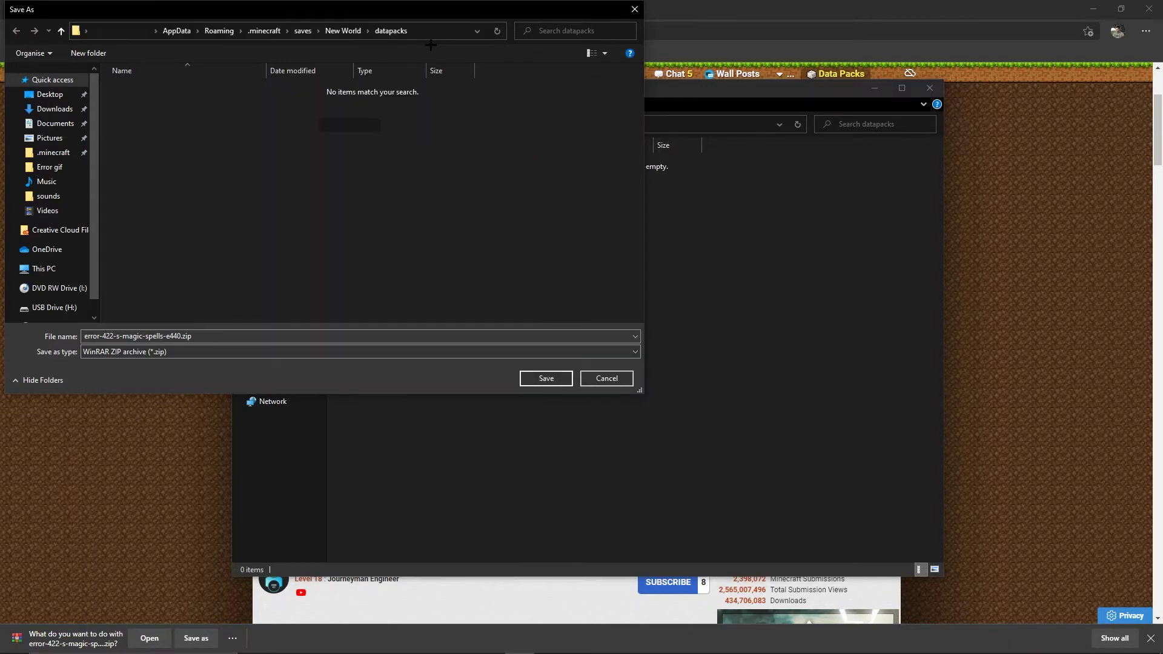
pyautogui.click(546, 380)
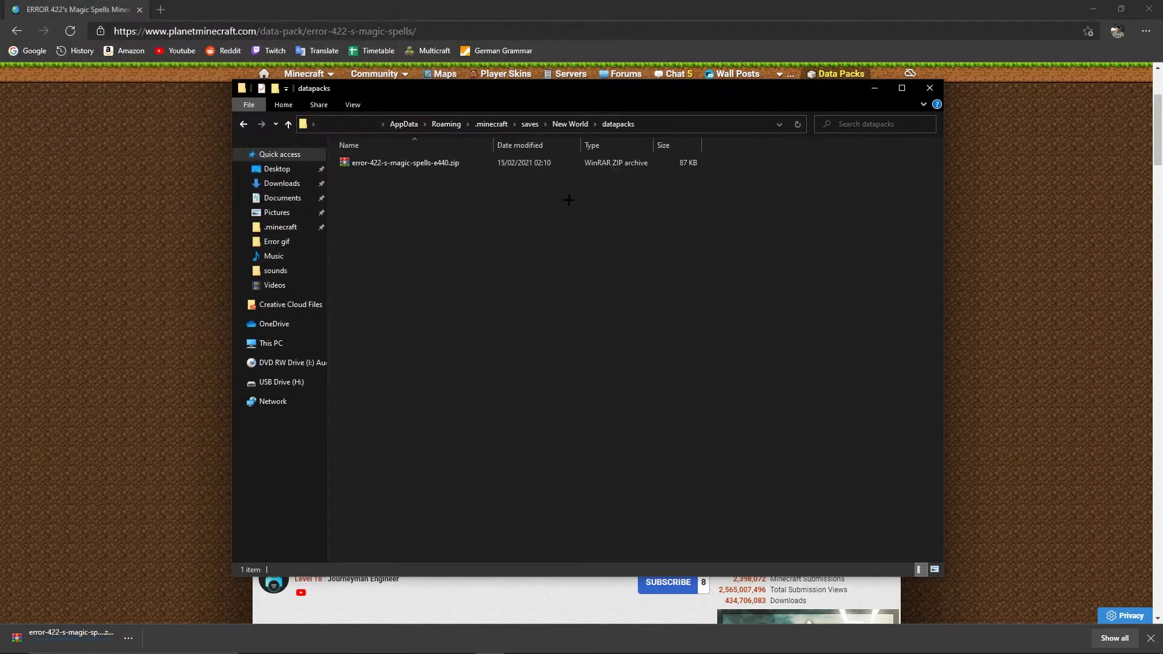
# Confirm error-422-s-magic-spells-e440.zip is present in New World's datapacks folder.
pyautogui.moveTo(442, 209); pyautogui.dragTo(397, 162)
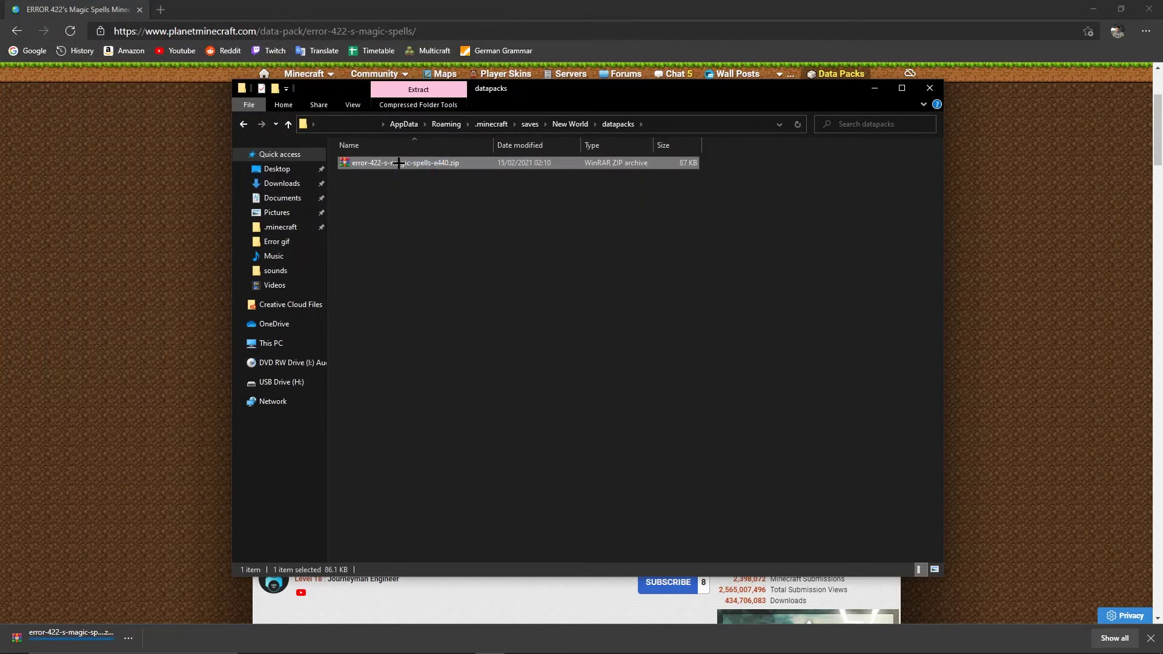
pyautogui.click(458, 210)
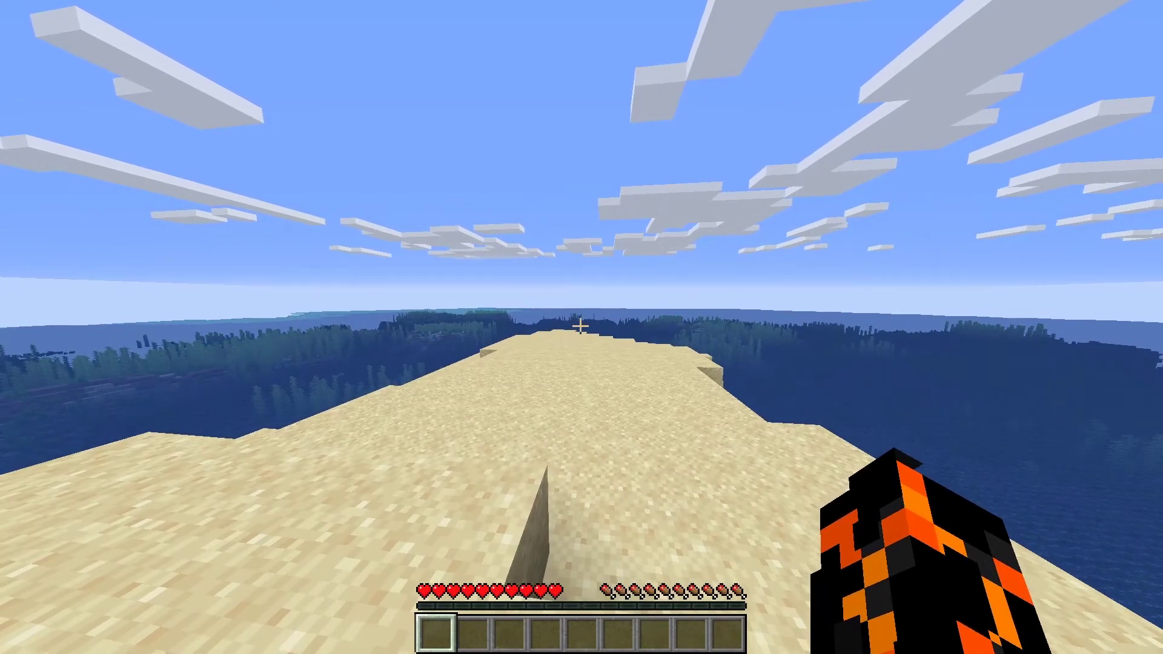
# Run /datapack list to see file/error-422-s-magic-spells-e440.zip listed as available.
pyautogui.write('/datapack list')
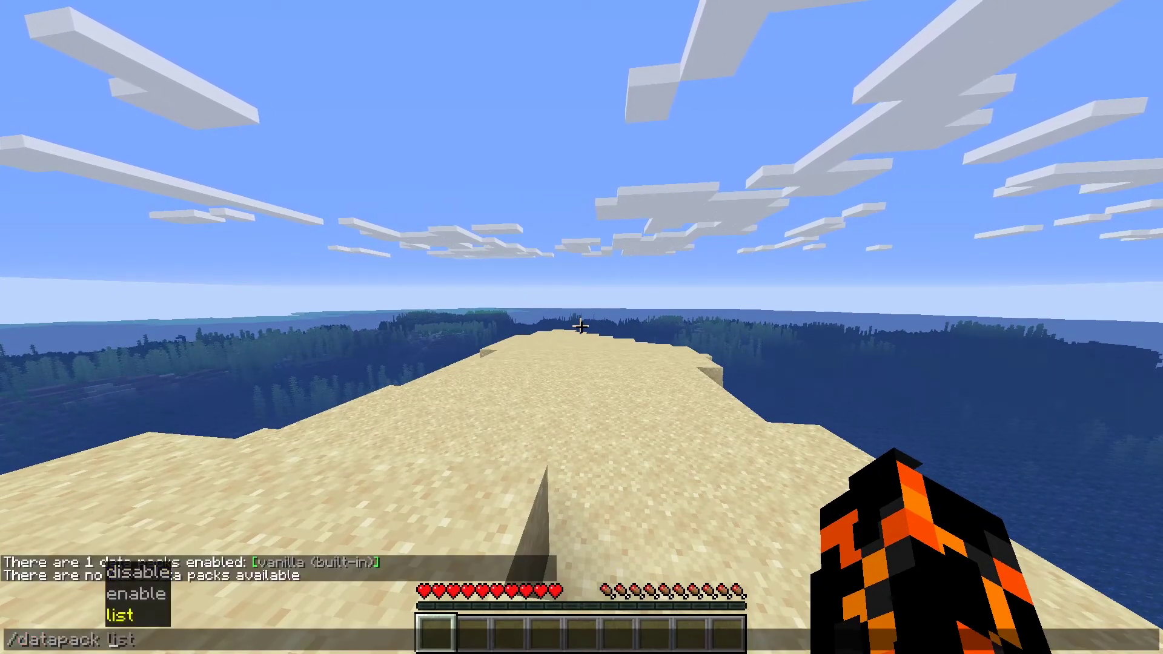
pyautogui.press('Return')
pyautogui.press('t')
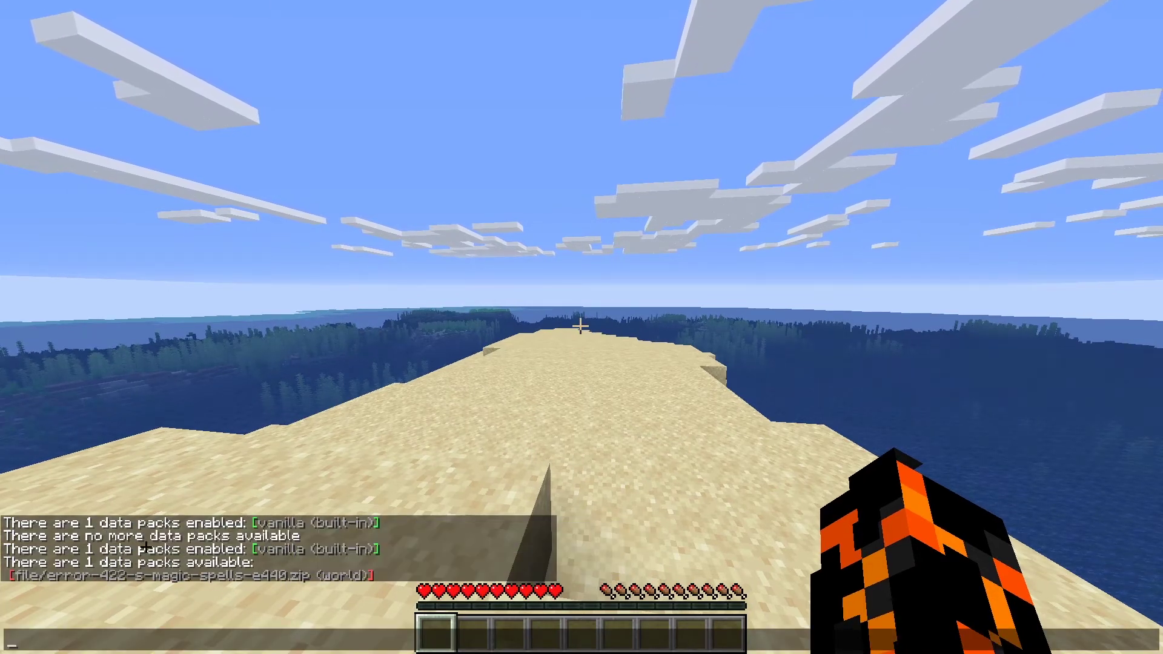
pyautogui.moveTo(88, 576)
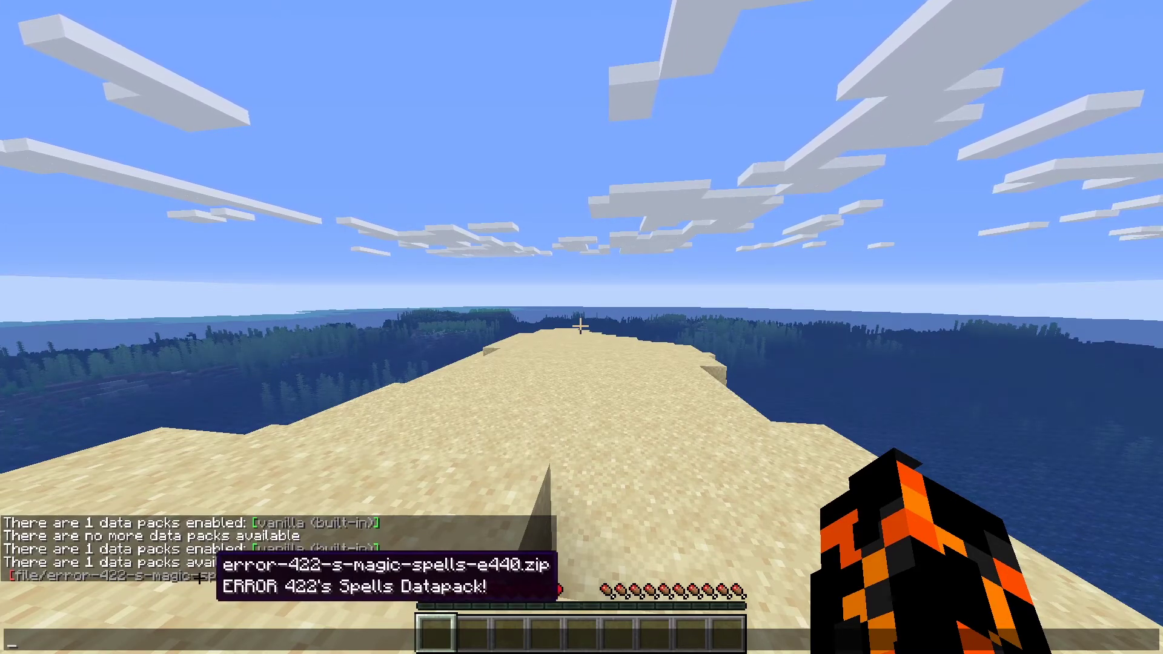
pyautogui.press('Escape')
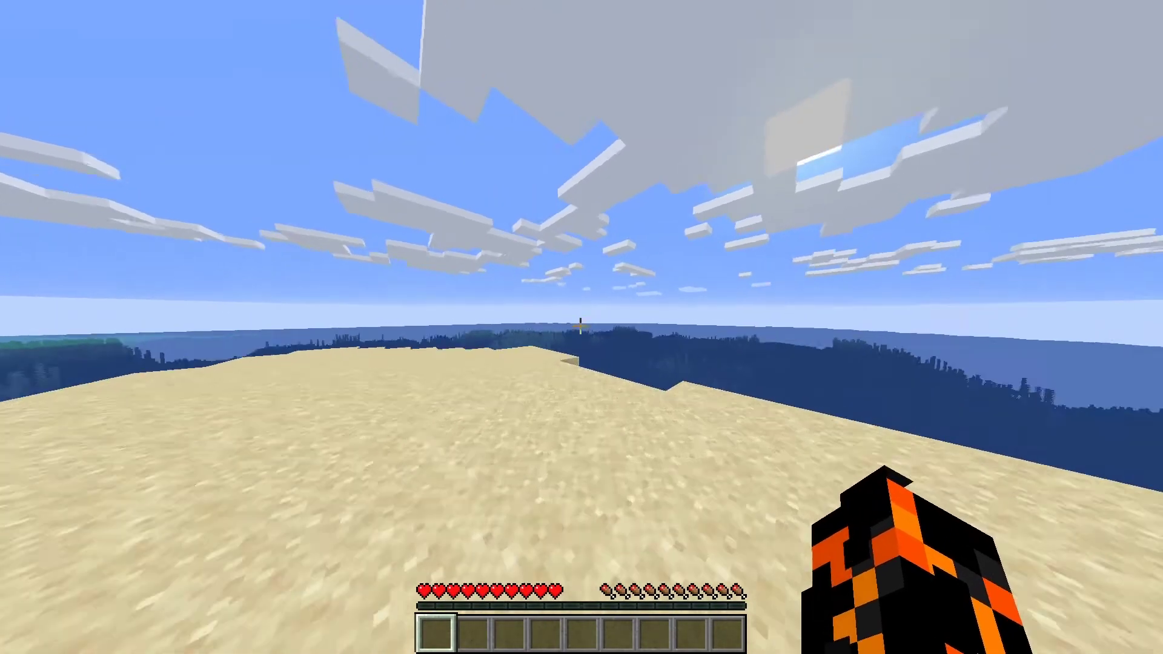
# Enable the file/error-422-s-magic-spells-e440.zip pack with /datapack enable and type /reload.
pyautogui.write('/datapack')
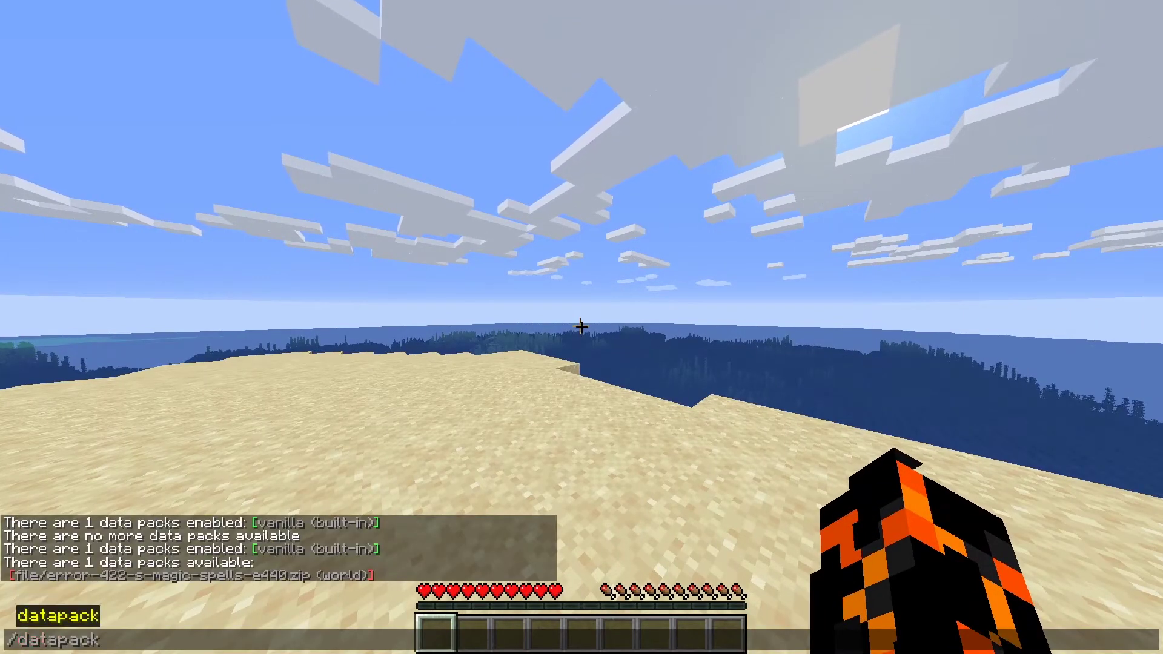
pyautogui.press('Tab')
pyautogui.press('Tab')
pyautogui.press('Tab')
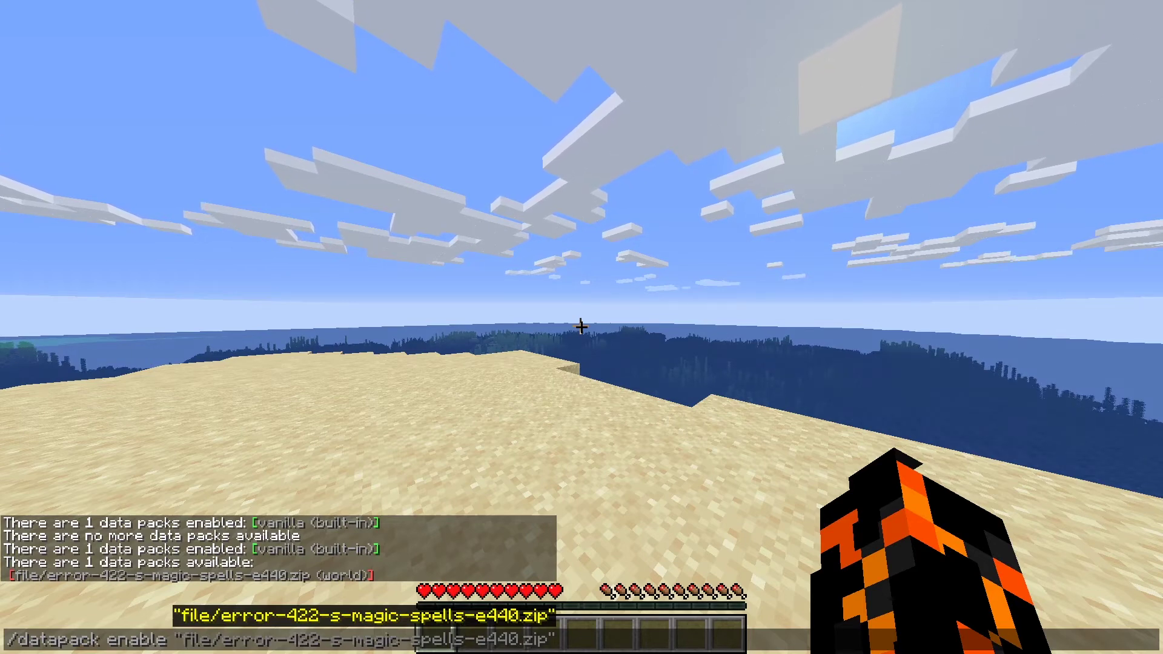
pyautogui.press('Return')
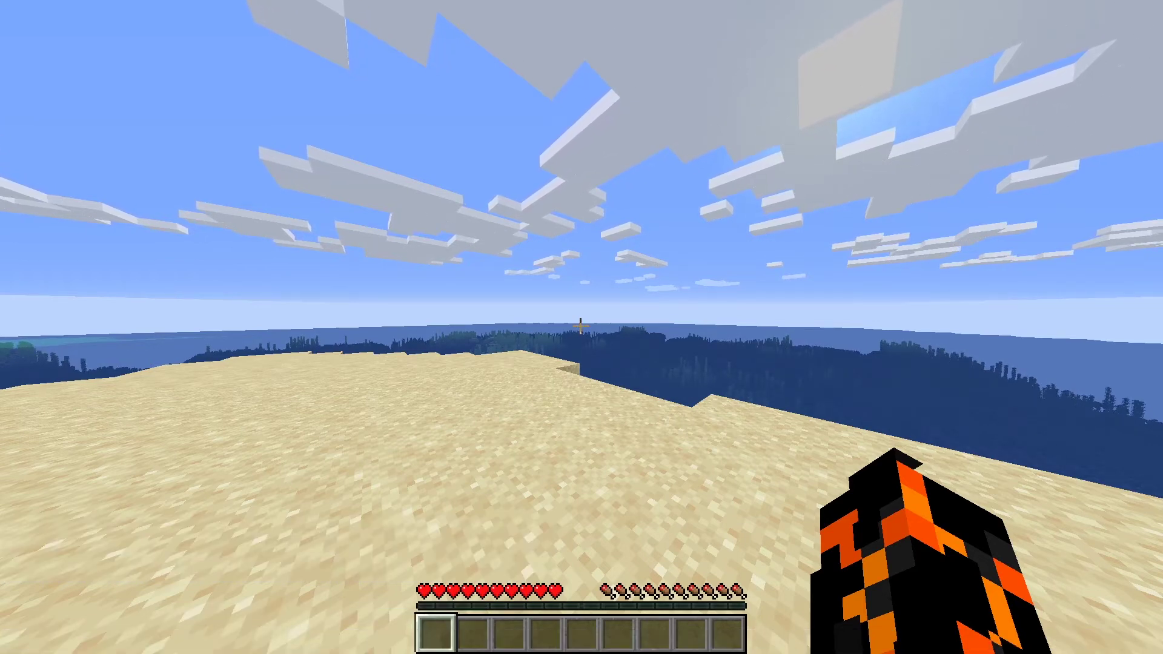
pyautogui.press('/')
pyautogui.write('reload')
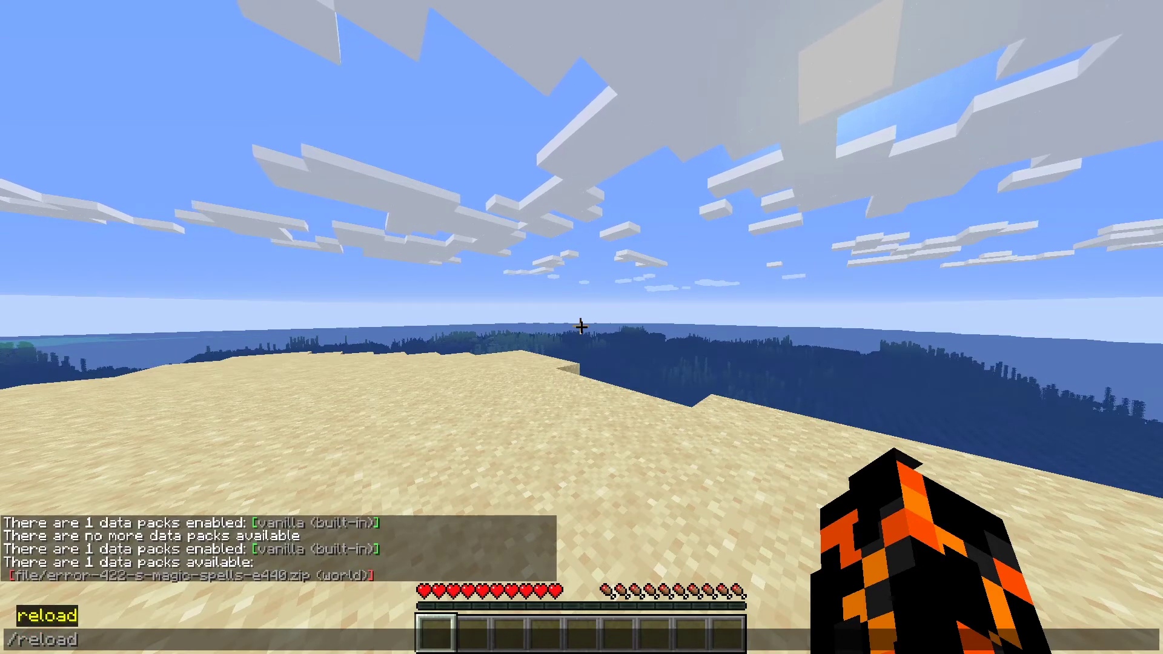
# Reload the data packs, then run /datapack list again.
pyautogui.press('Return')
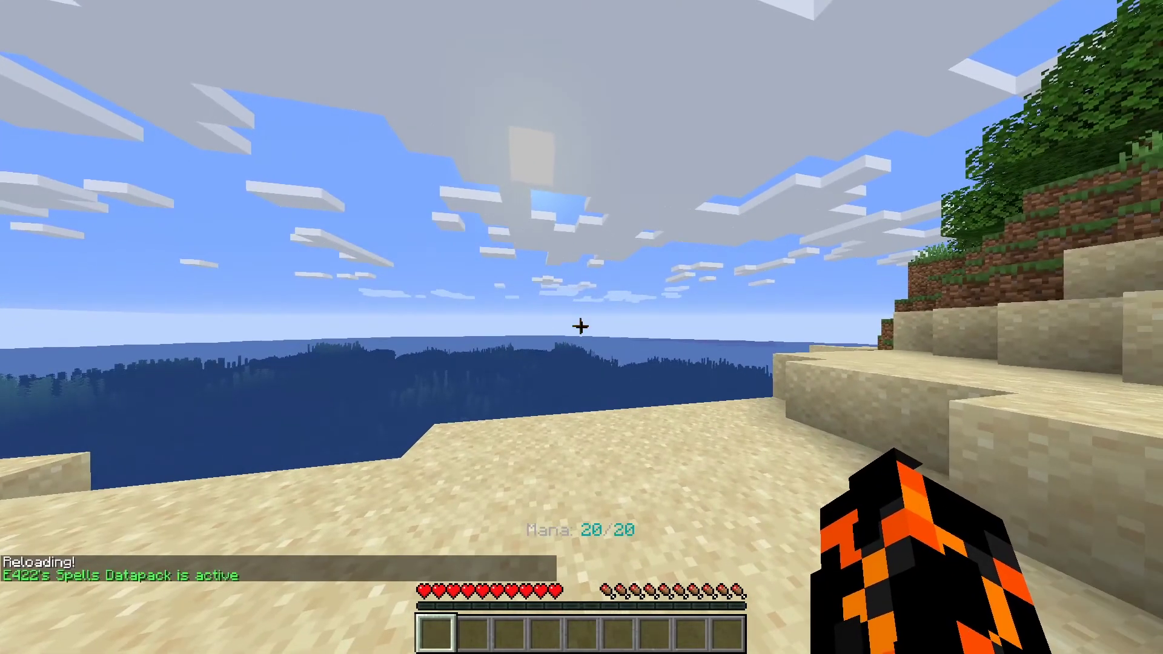
pyautogui.write('t/data')
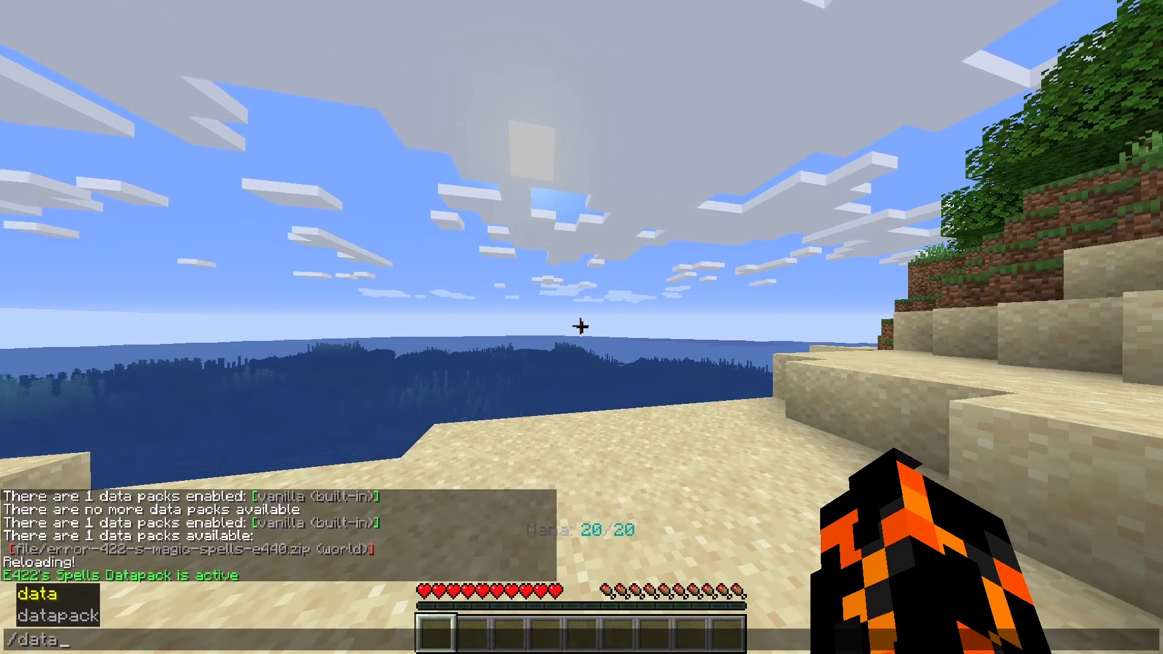
pyautogui.press('Up')
pyautogui.press('Up')
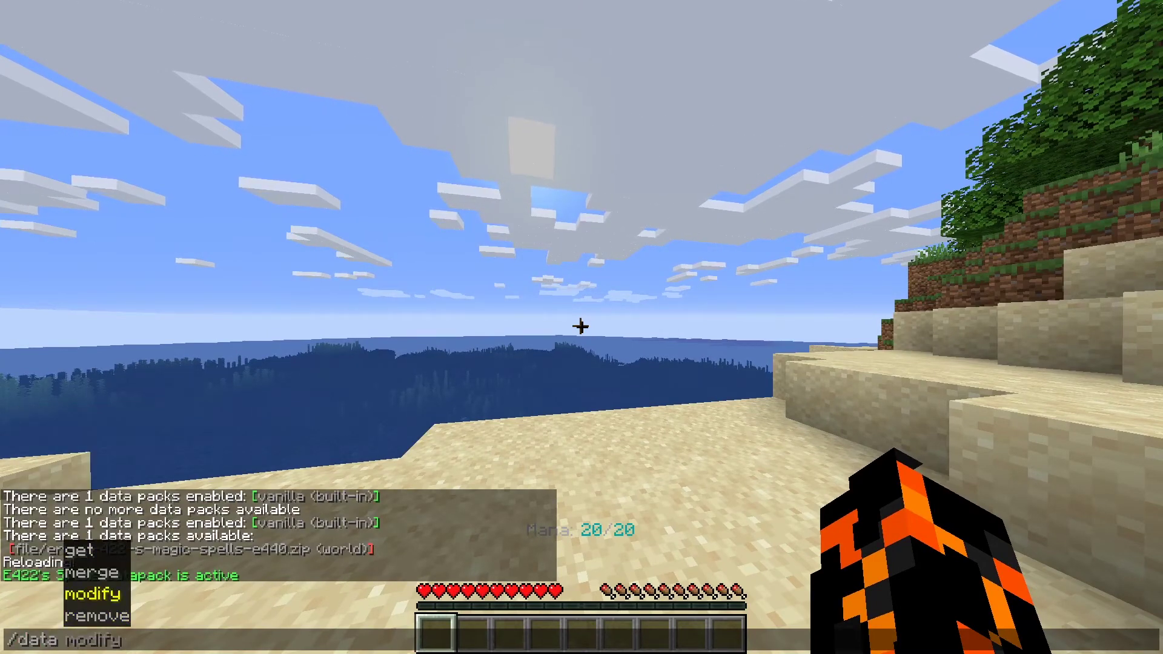
pyautogui.press('BackSpace')
pyautogui.press('BackSpace')
pyautogui.press('BackSpace')
pyautogui.press('BackSpace')
pyautogui.press('BackSpace')
pyautogui.press('BackSpace')
pyautogui.press('BackSpace')
pyautogui.write('pack')
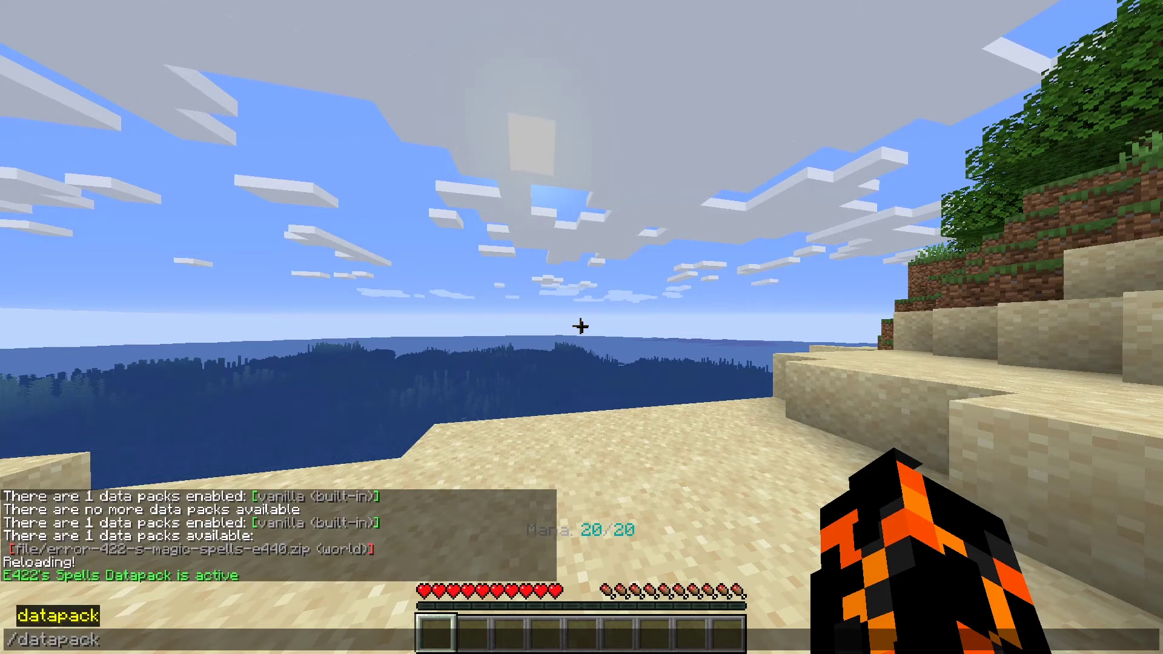
pyautogui.press('Up')
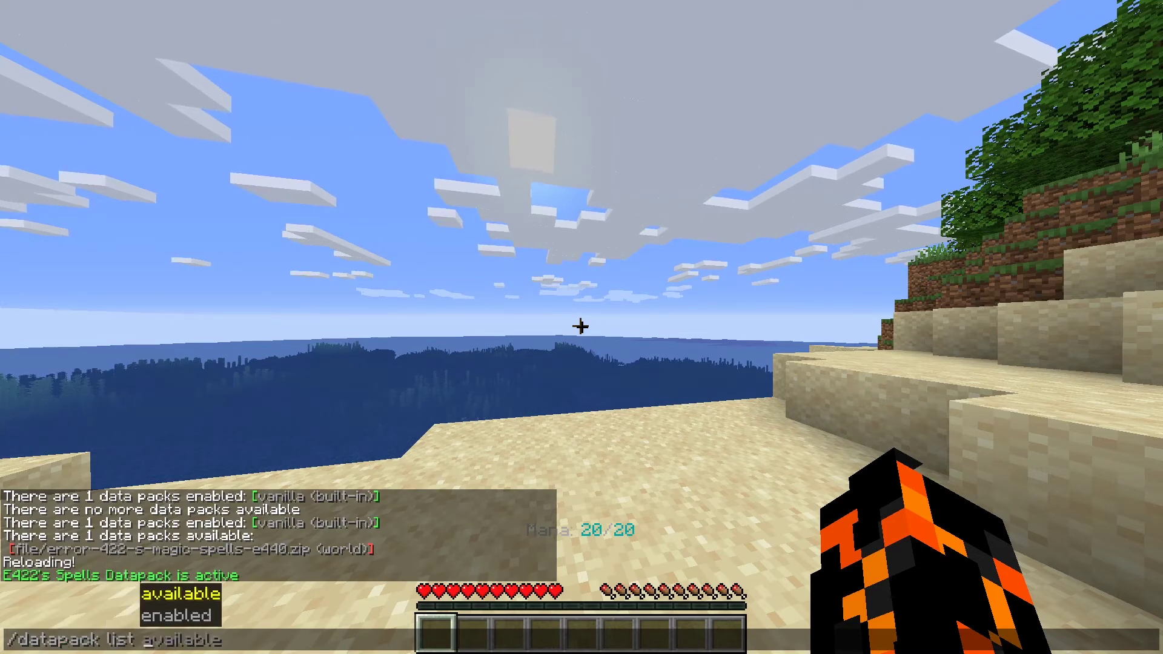
pyautogui.press('Return')
# Check the listing shows 2 enabled packs including E422's Spells Datapack, then close chat.
pyautogui.press('t')
pyautogui.moveTo(279, 554)
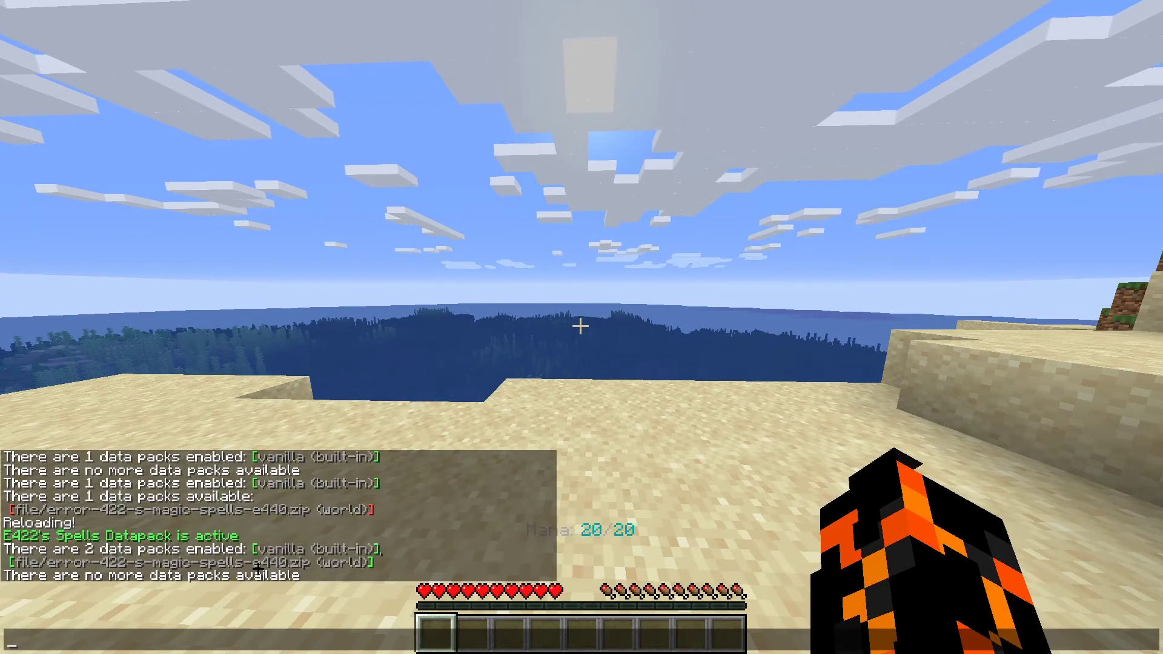
pyautogui.press('Escape')
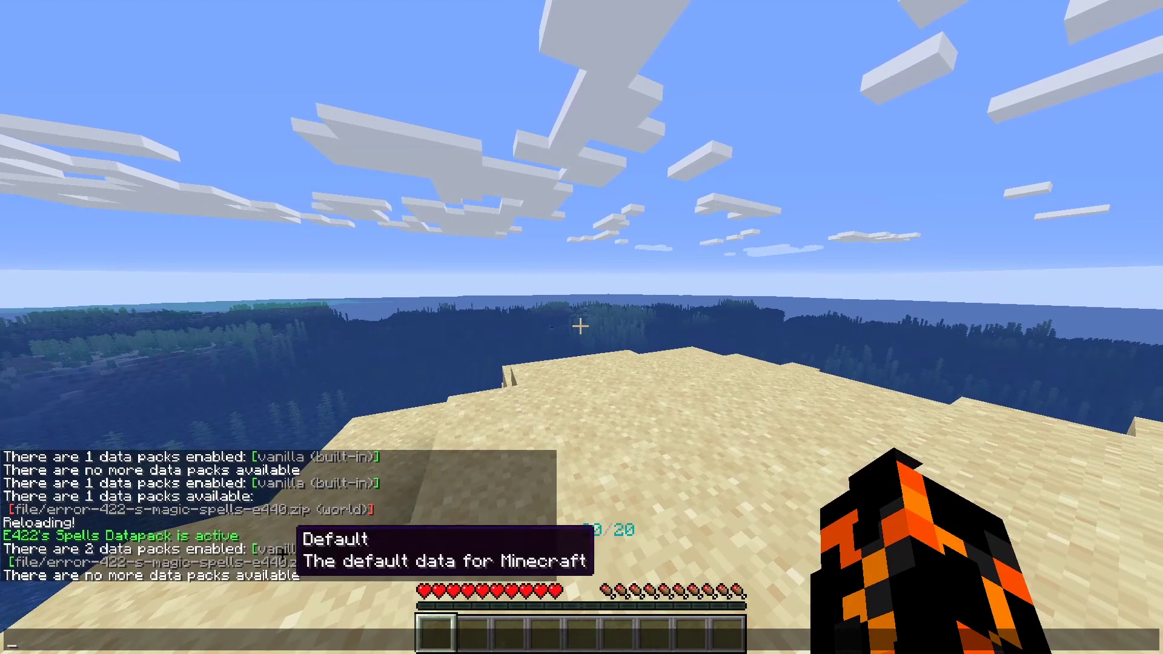
pyautogui.press('Escape')
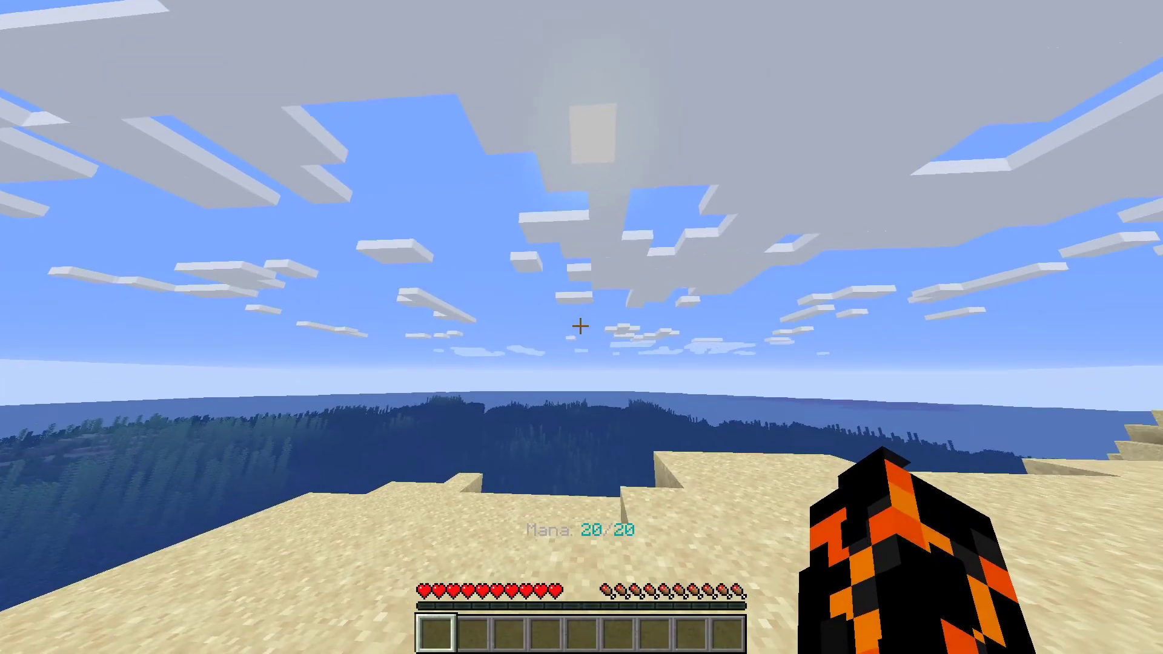